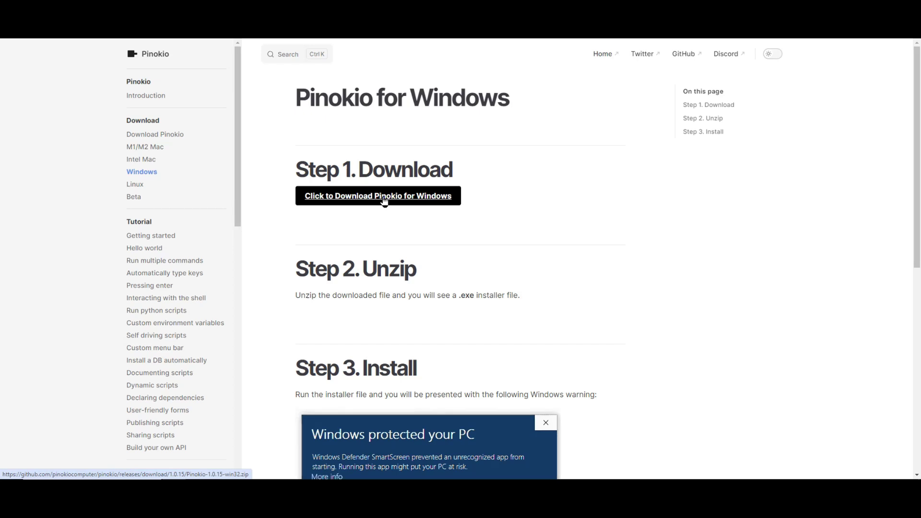
scroll(397, 274, "down", 2)
scroll(404, 309, "down", 2)
scroll(411, 339, "down", 2)
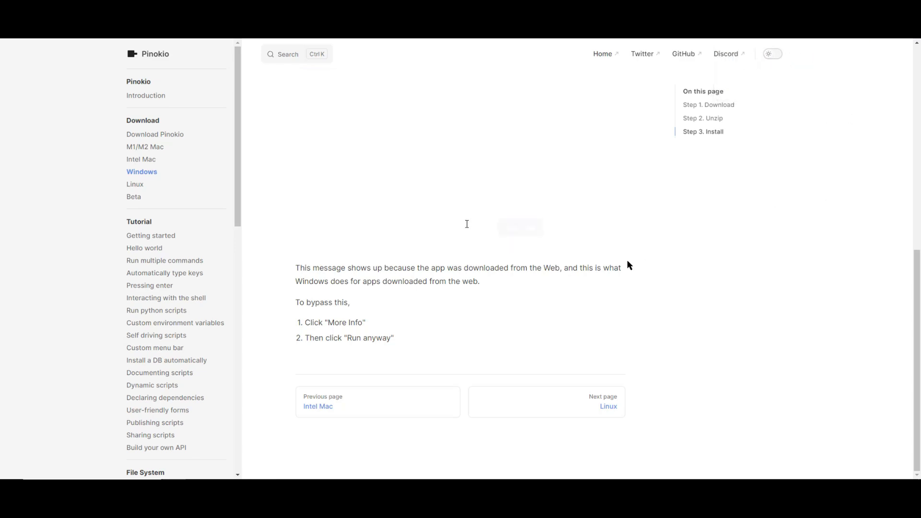
scroll(627, 265, "up", 5)
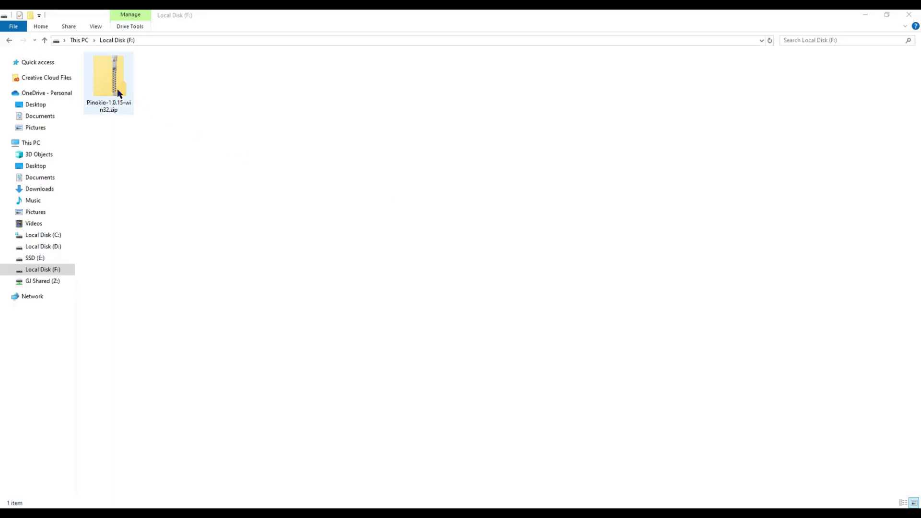
Extract the Pinokio zip with 7-Zip Extract Here and run Pinokio Setup 1.0.15.exe.
right_click(117, 90)
mouse_move(141, 151)
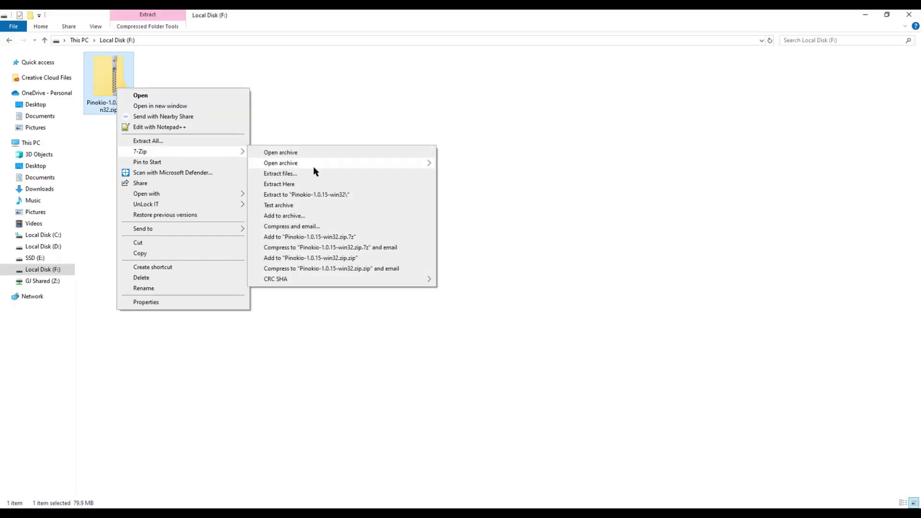
left_click(288, 183)
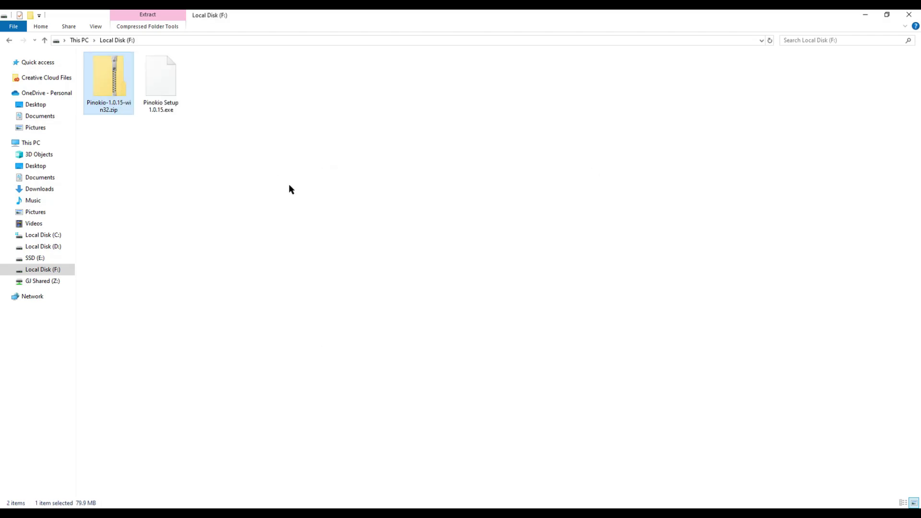
left_click(154, 115)
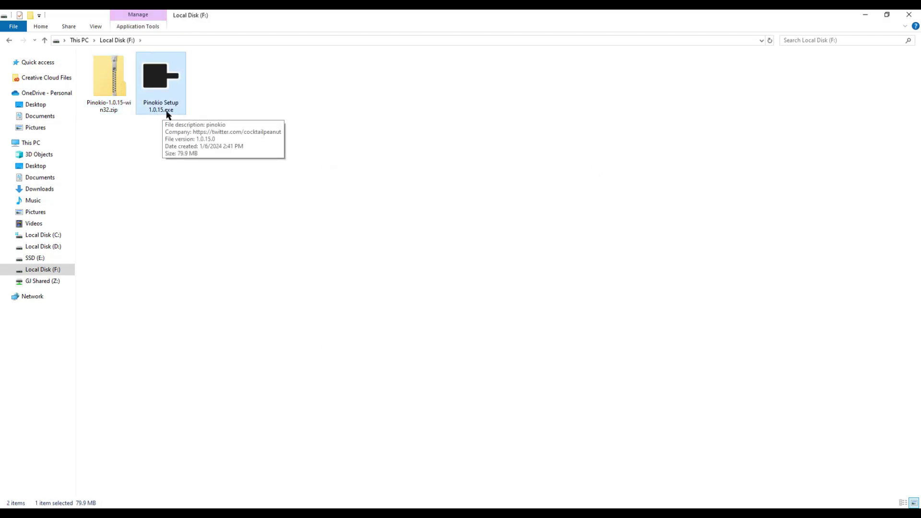
double_click(171, 94)
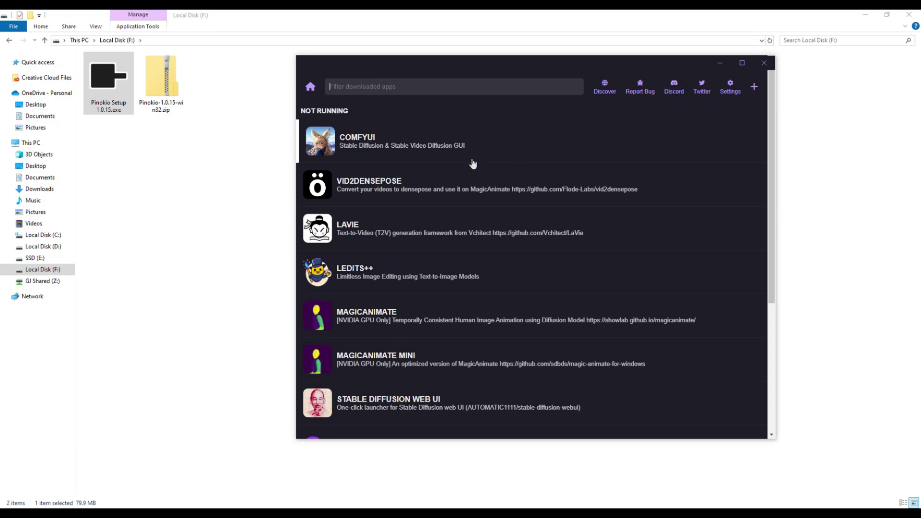
Save Pinokio's settings so the installed apps list appears.
left_click(730, 86)
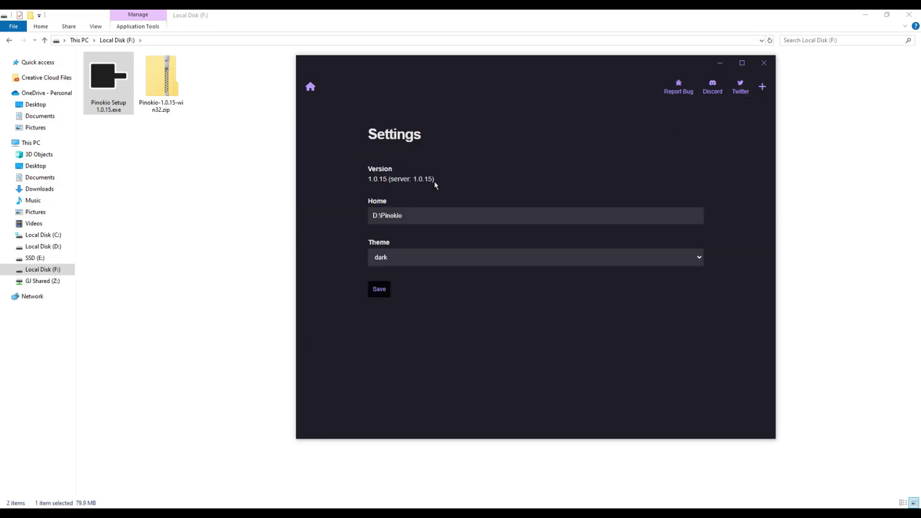
left_click_drag(434, 186, 366, 180)
left_click(452, 178)
left_click(381, 289)
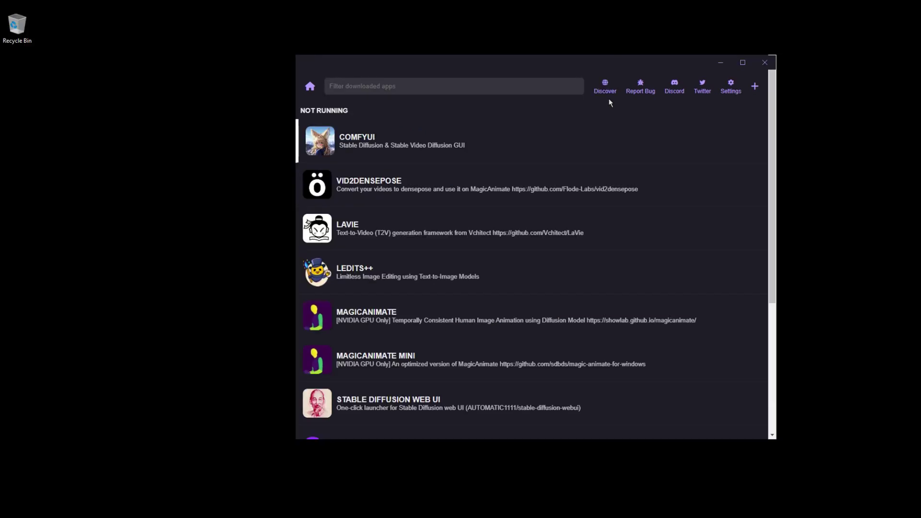
Find the verified dreamtalk script under Discover and download it into Pinokio.
left_click(608, 92)
scroll(317, 262, "down", 1)
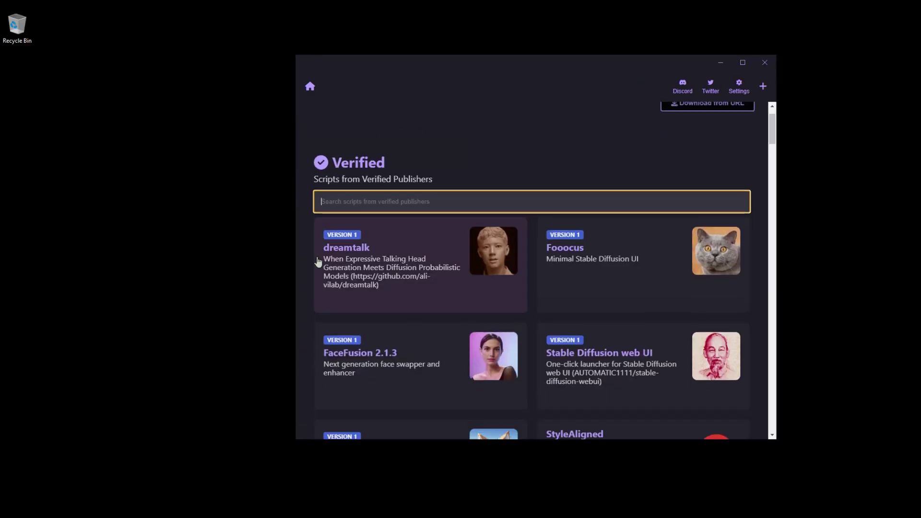
left_click(383, 295)
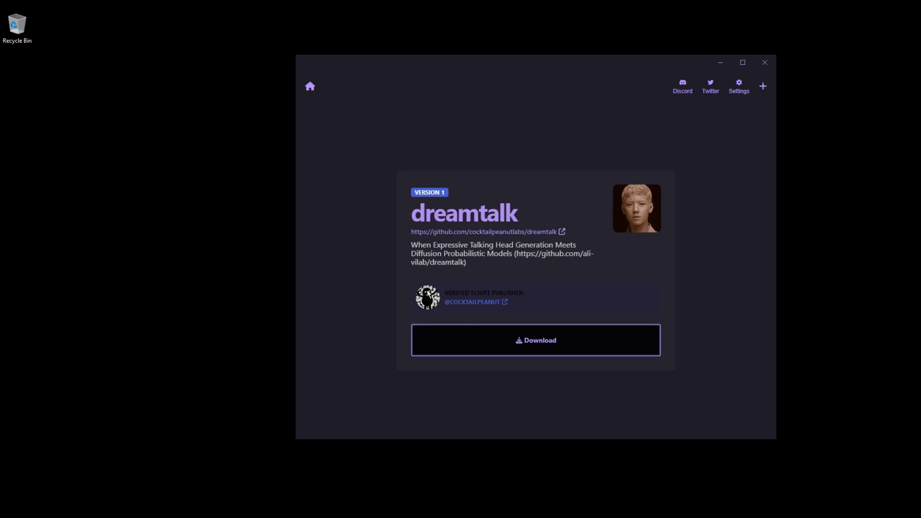
left_click(565, 349)
left_click(522, 291)
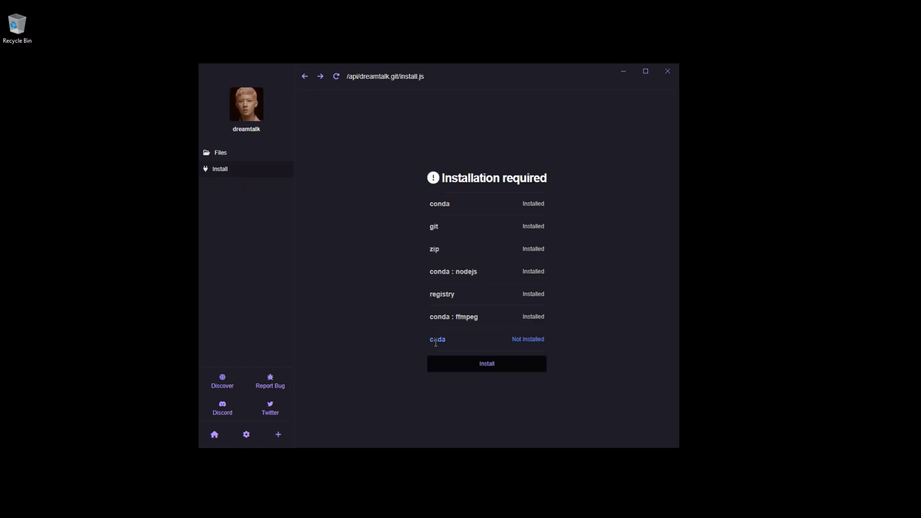
Install dreamtalk's missing CUDA and Python dependencies from the Installation required page.
left_click(494, 369)
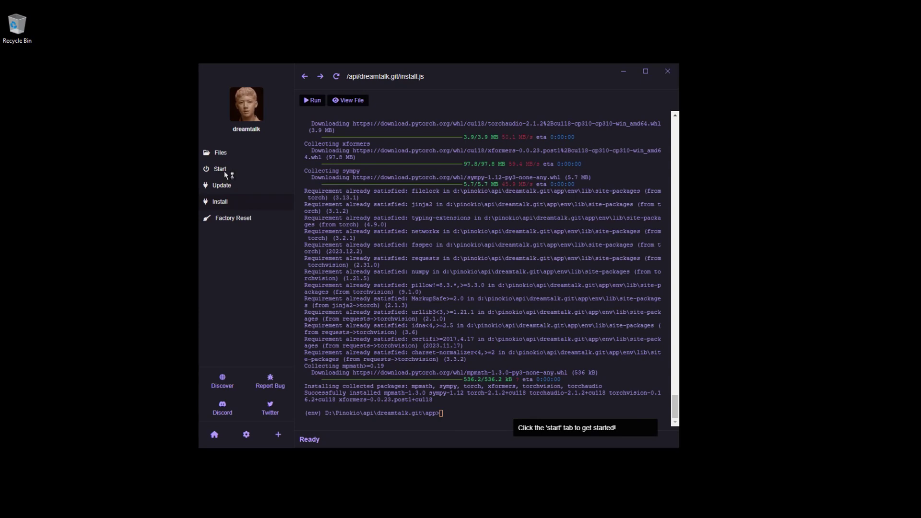
left_click(225, 173)
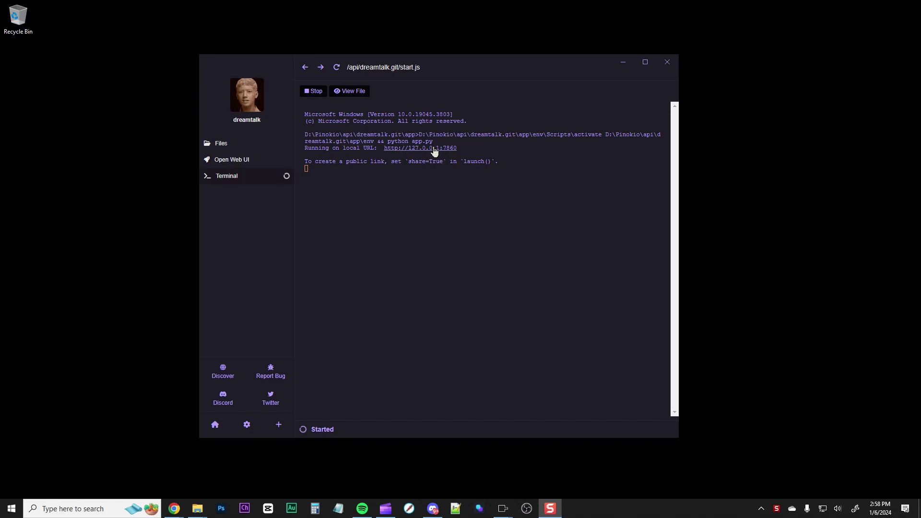
left_click(389, 155)
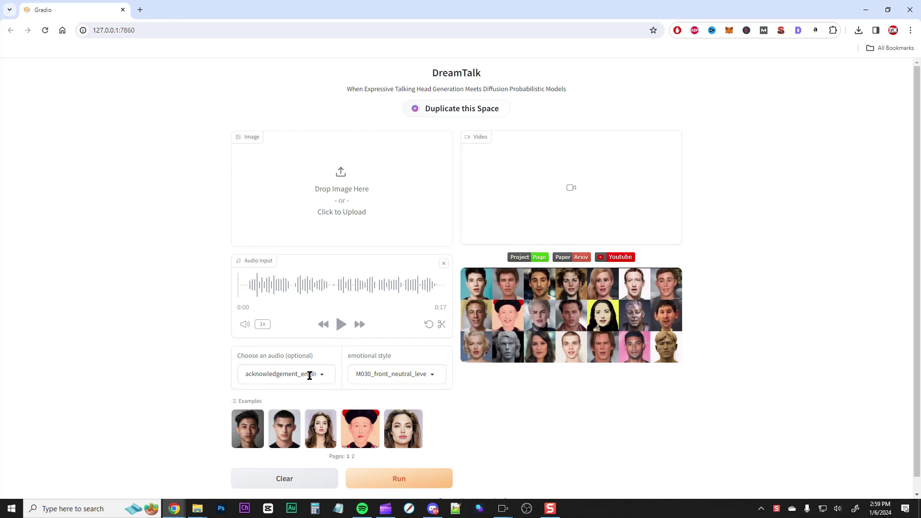
left_click(341, 325)
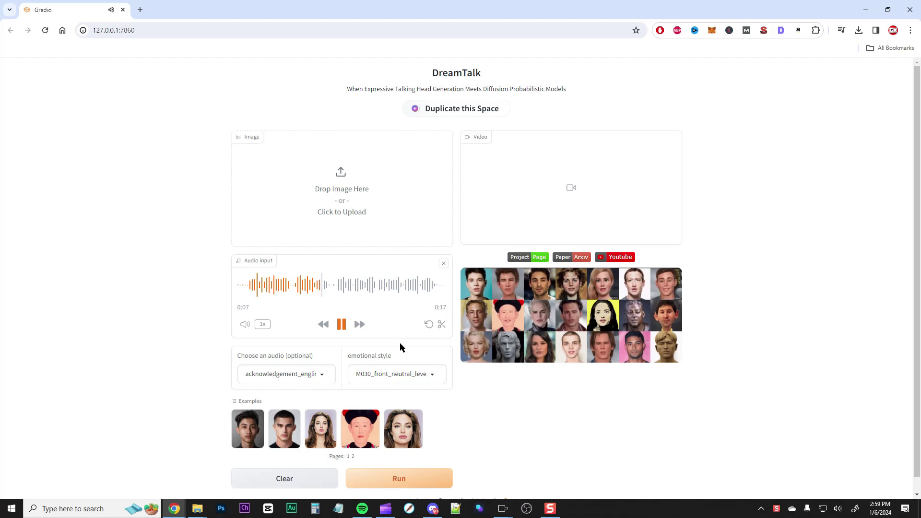
left_click(342, 324)
Load the long-haired woman example portrait and run DreamTalk with the sample audio.
left_click(247, 435)
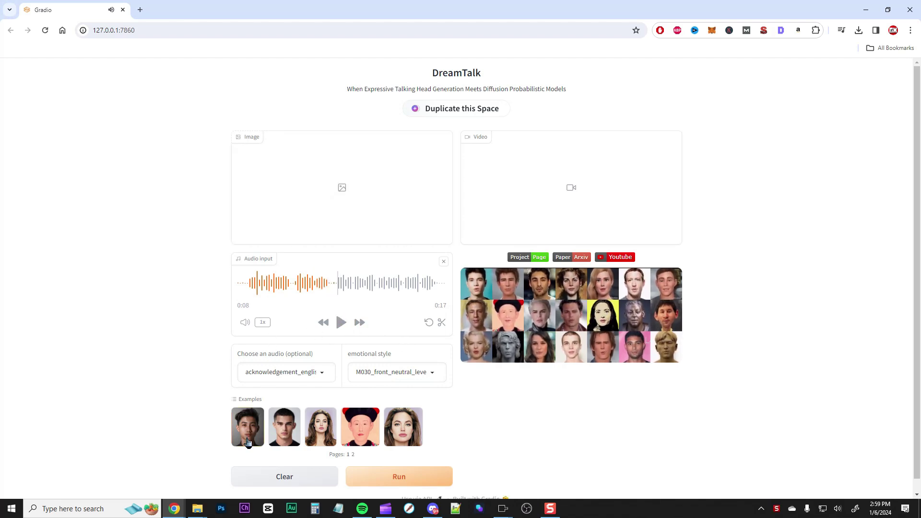
left_click(402, 453)
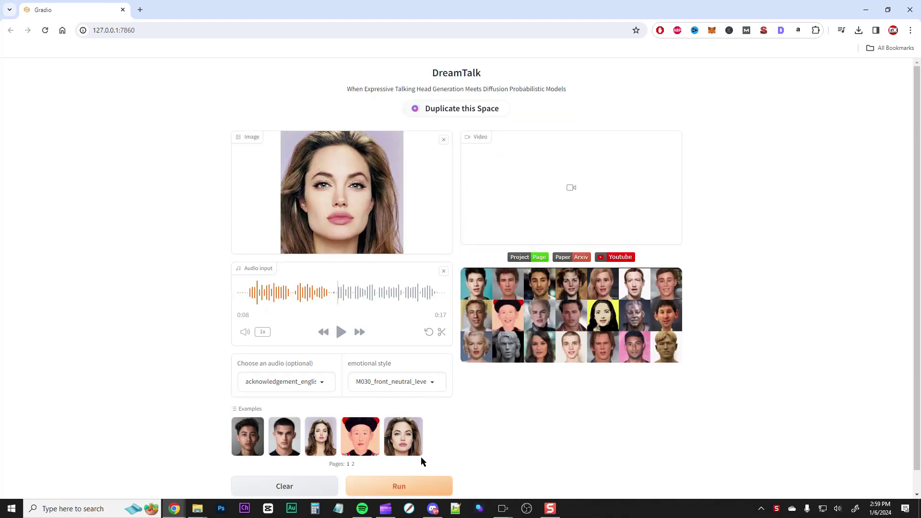
left_click(324, 445)
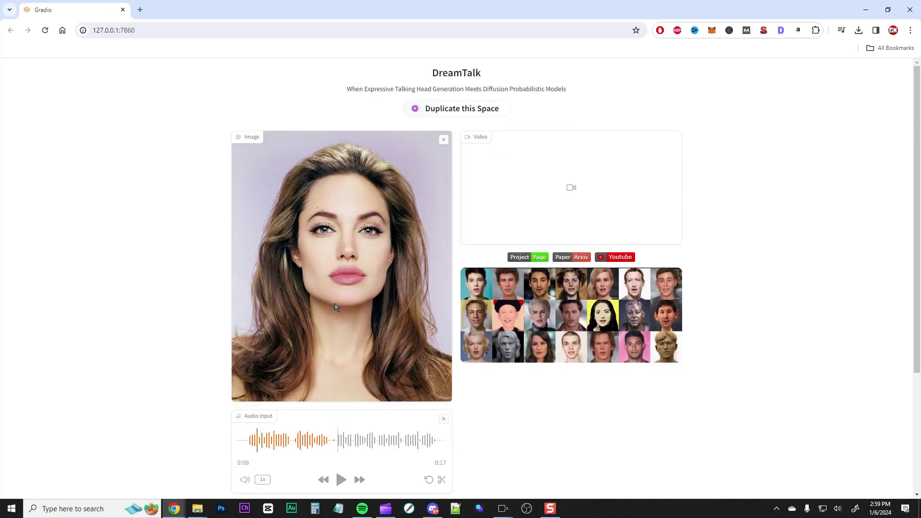
scroll(470, 408, "down", 3)
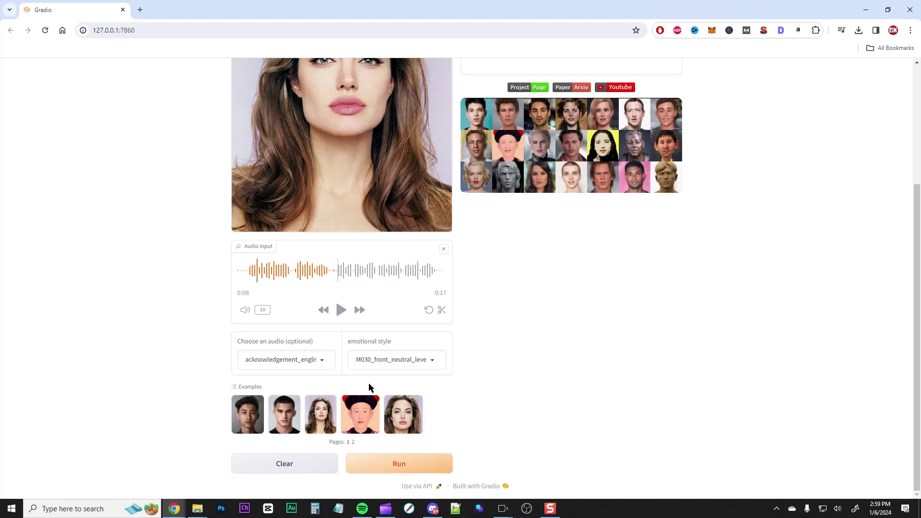
left_click(399, 464)
scroll(576, 414, "up", 3)
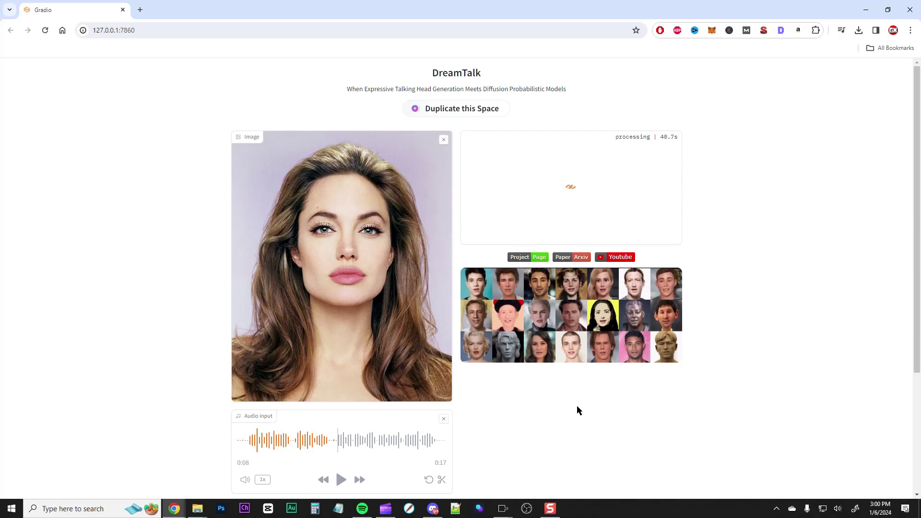
scroll(447, 366, "down", 2)
scroll(528, 395, "up", 2)
Check the dreamtalk terminal log, then play the woman's lip-synced result video.
left_click(503, 509)
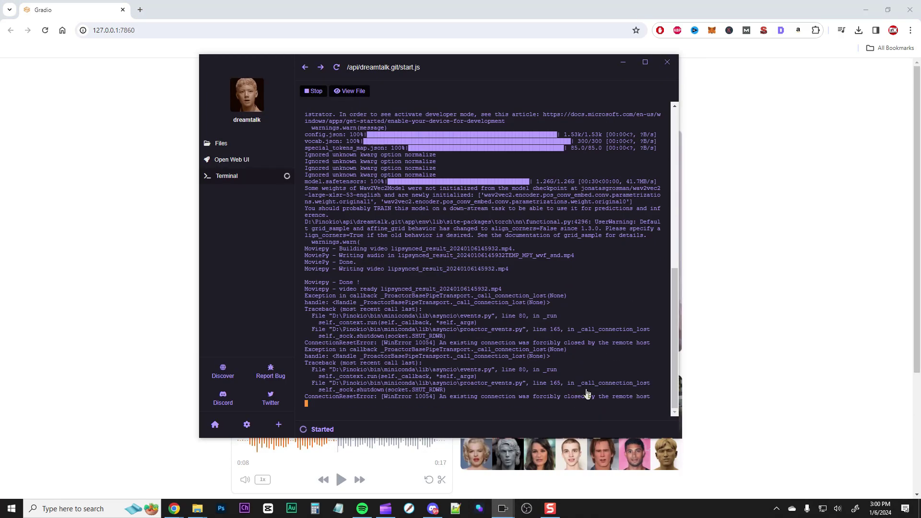
left_click(733, 252)
mouse_move(571, 241)
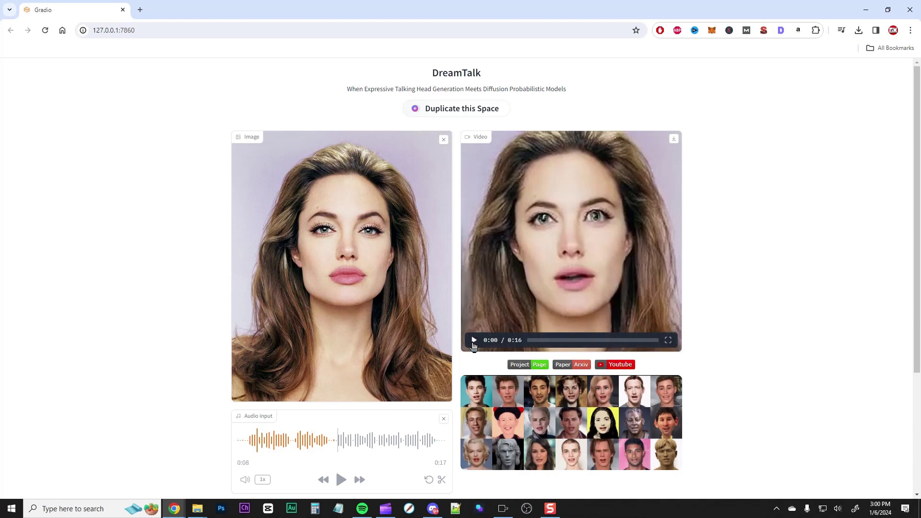
left_click(474, 343)
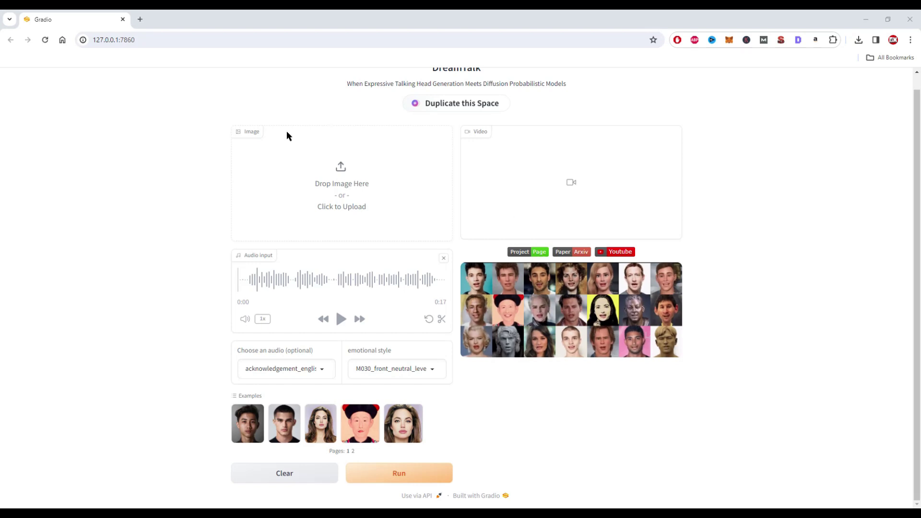
Animate the young man's example portrait with chinese1_haierlizhi.wav, previewing the audio first.
left_click(286, 431)
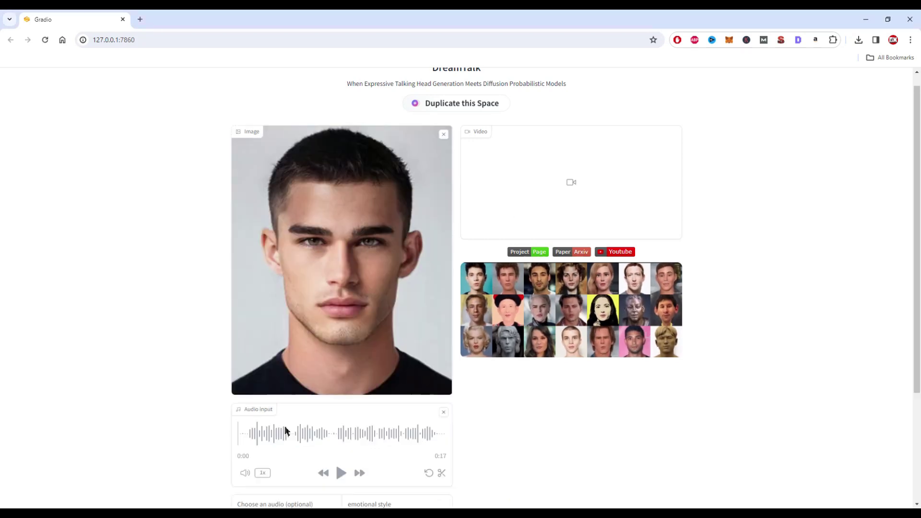
scroll(333, 433, "down", 2)
left_click(321, 427)
left_click(298, 115)
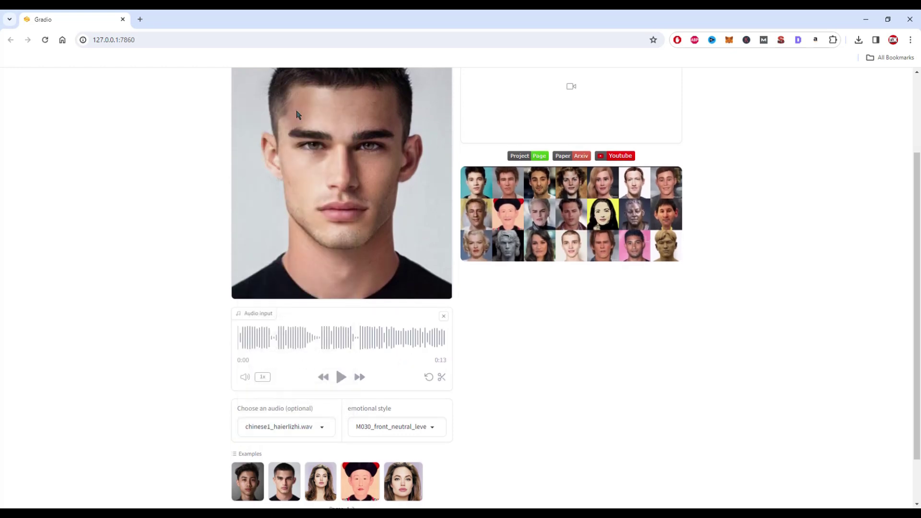
left_click(341, 377)
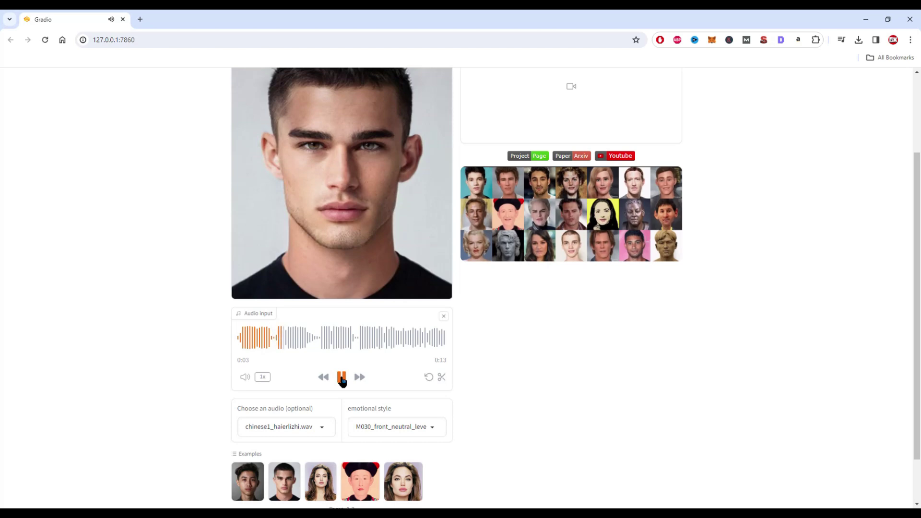
left_click(341, 378)
scroll(501, 432, "down", 1)
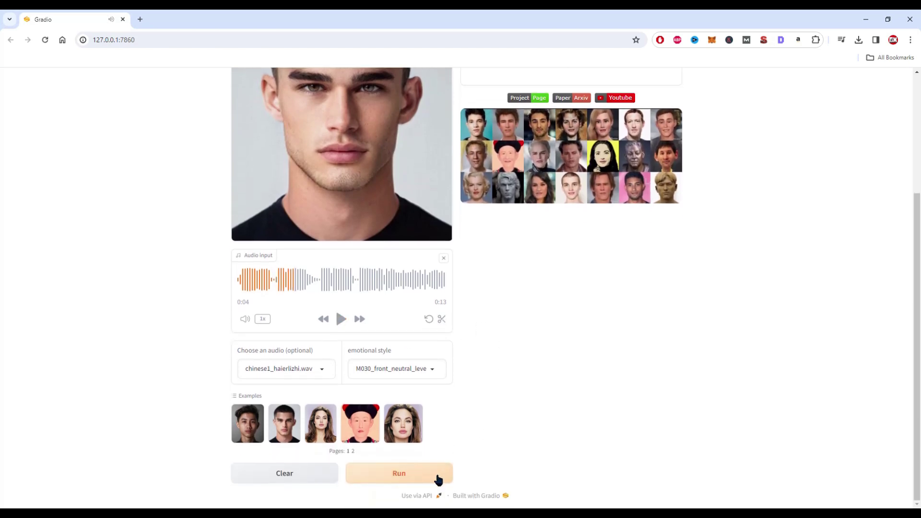
left_click(437, 476)
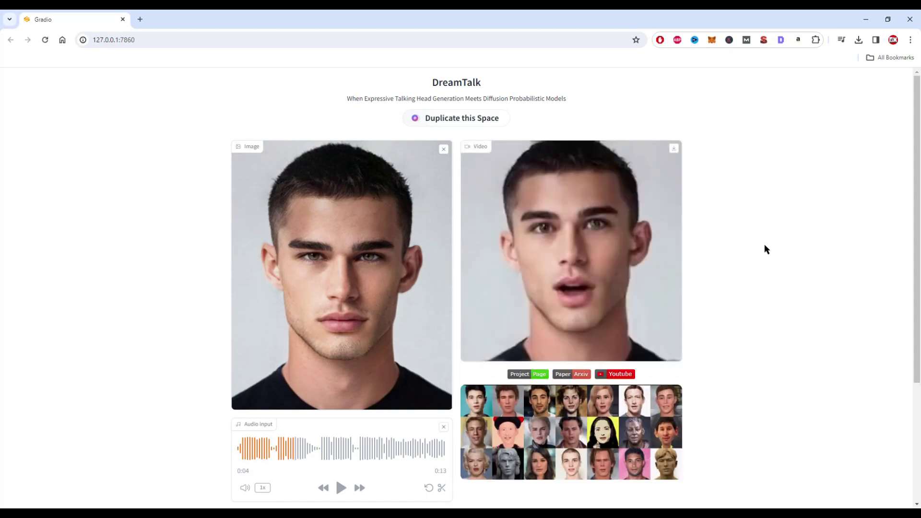
mouse_move(571, 248)
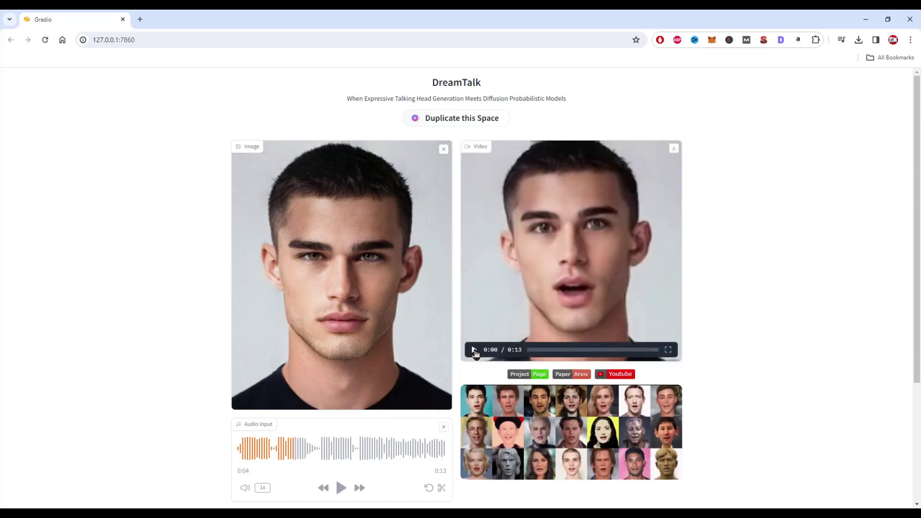
left_click(475, 349)
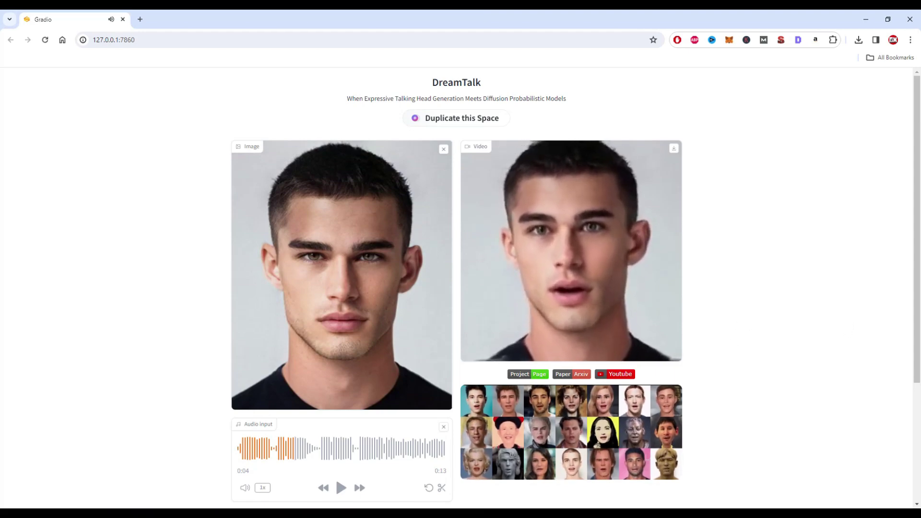
Open Leonardo.Ai in a new tab and reuse the community viking image via Image2Image.
left_click(142, 20)
type("leonardo.ai")
key("Return")
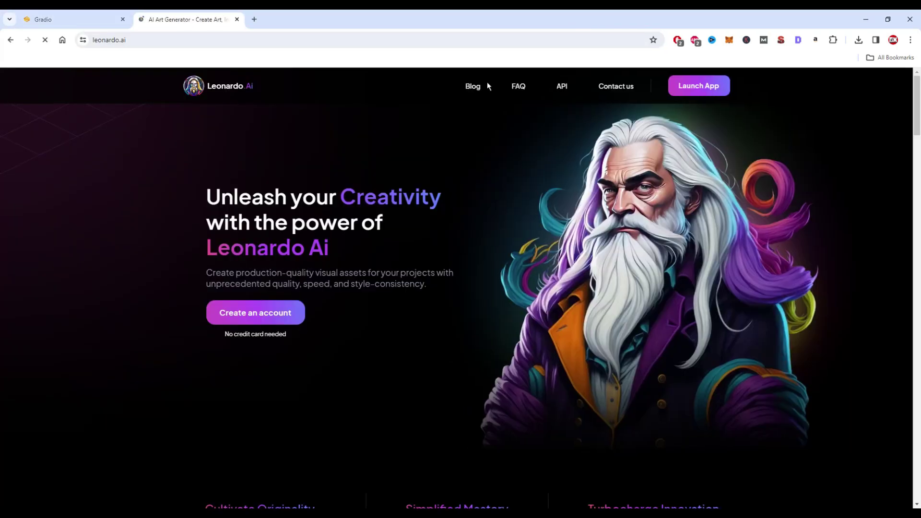
left_click(267, 314)
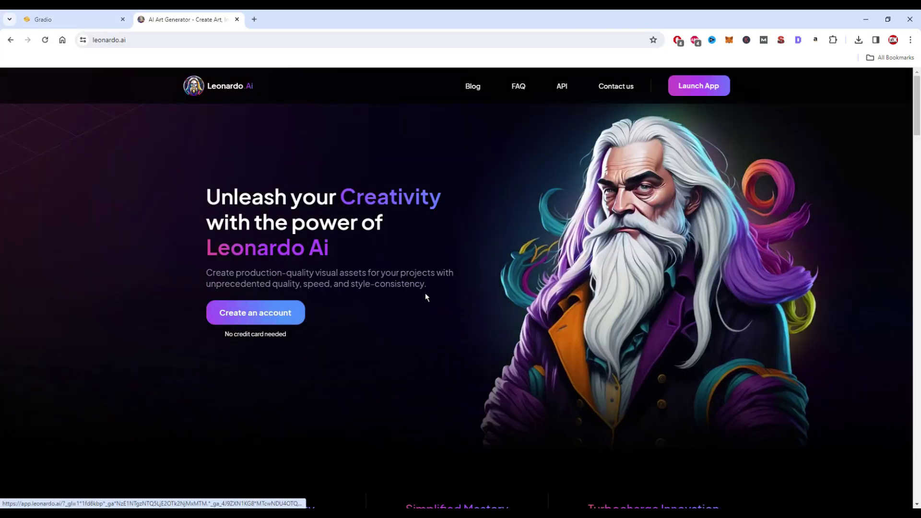
scroll(461, 317, "down", 2)
scroll(464, 319, "down", 3)
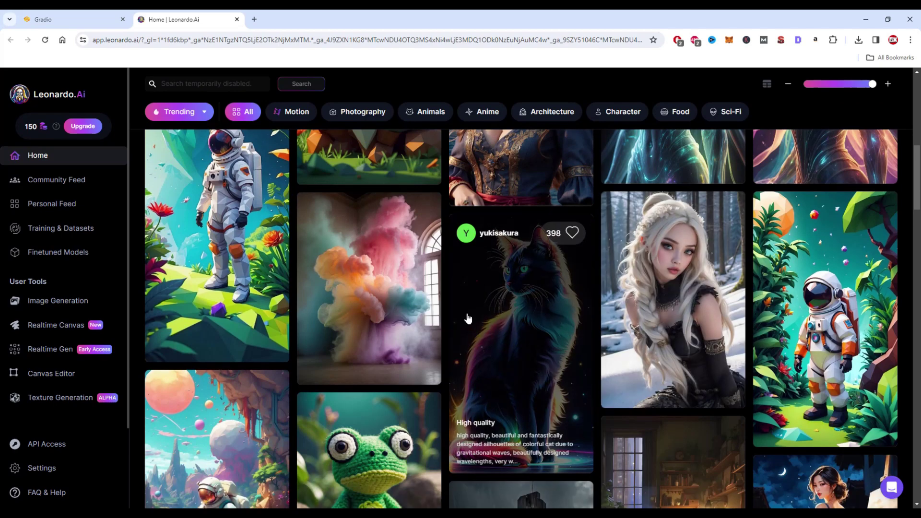
scroll(446, 322, "down", 3)
scroll(445, 321, "down", 3)
scroll(447, 324, "down", 3)
scroll(450, 339, "down", 3)
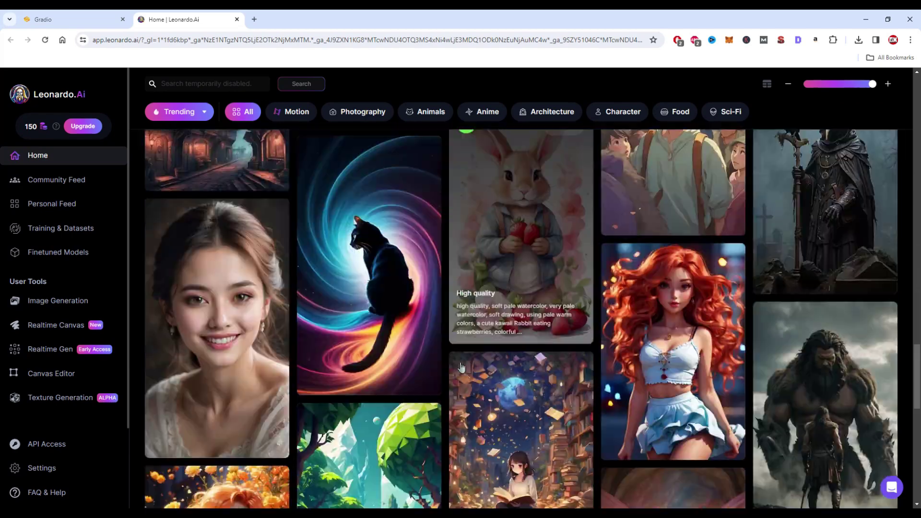
scroll(462, 366, "down", 3)
scroll(461, 367, "down", 3)
scroll(457, 366, "down", 3)
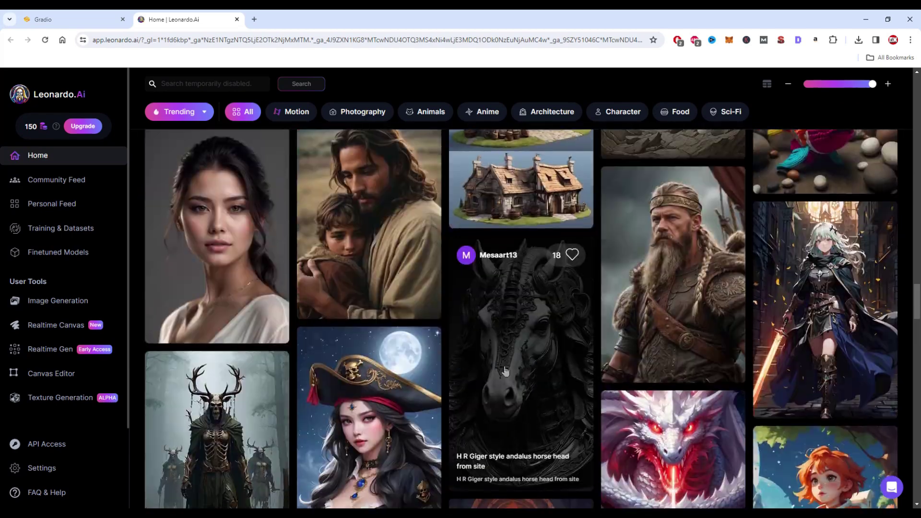
left_click(654, 278)
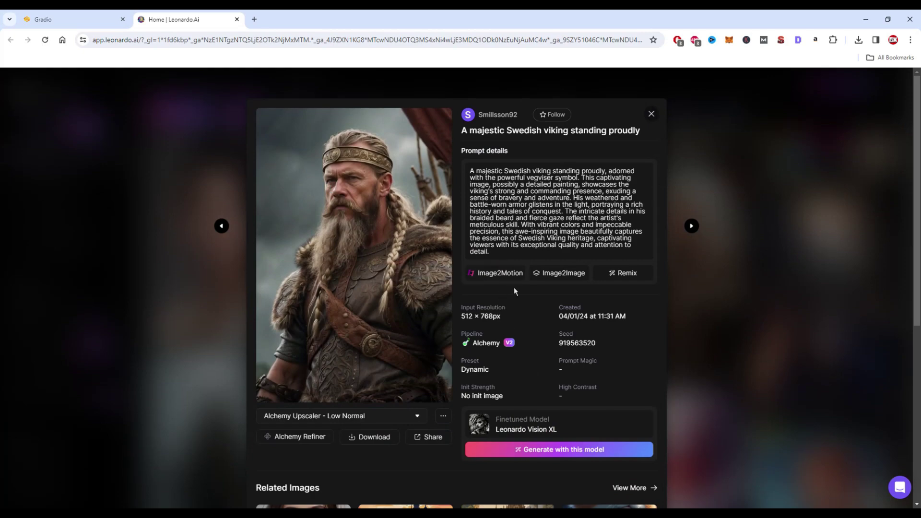
left_click(552, 274)
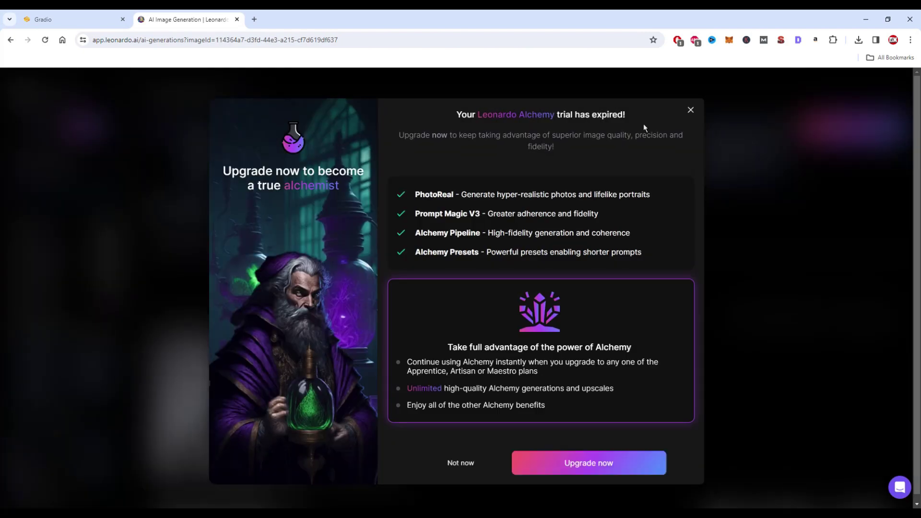
left_click(684, 116)
Generate from the viking prompt, then regenerate with 'Portrait Of' prepended.
left_click(833, 127)
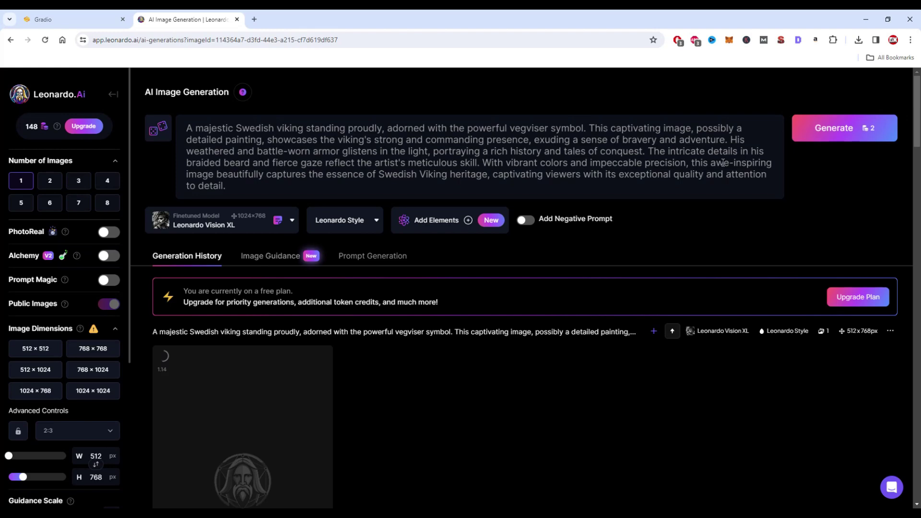
scroll(562, 309, "down", 2)
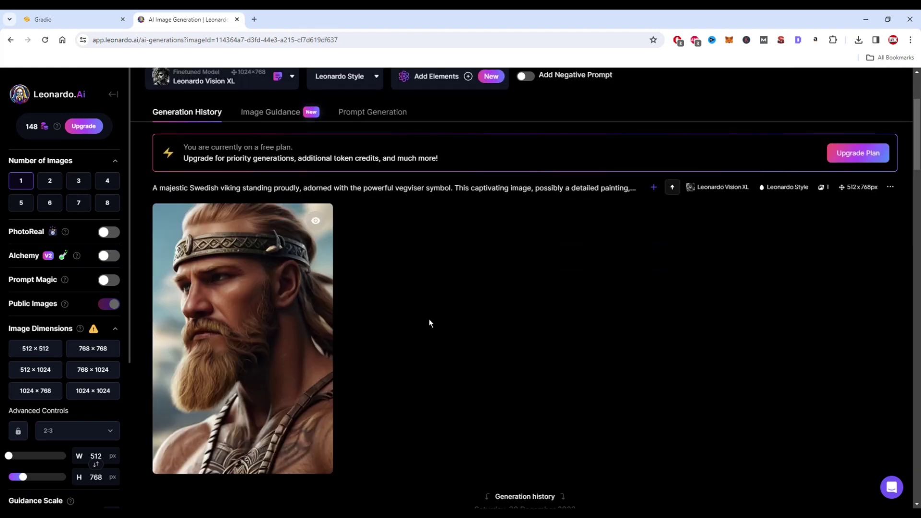
scroll(438, 313, "up", 2)
left_click(377, 128)
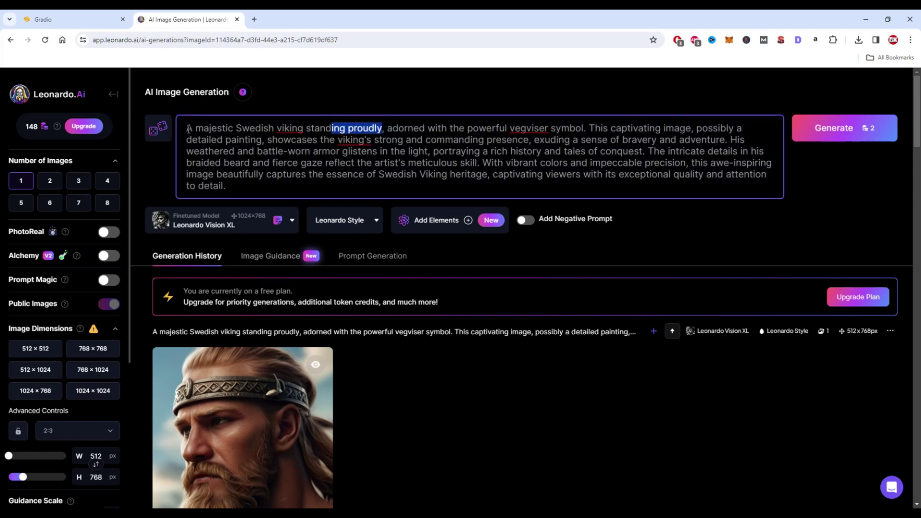
type("Portrait Of")
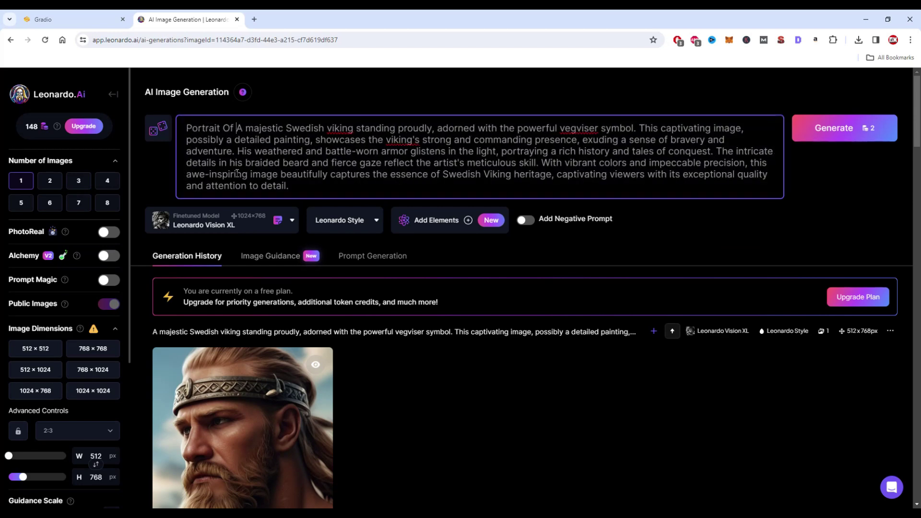
key("Return")
scroll(620, 306, "down", 1)
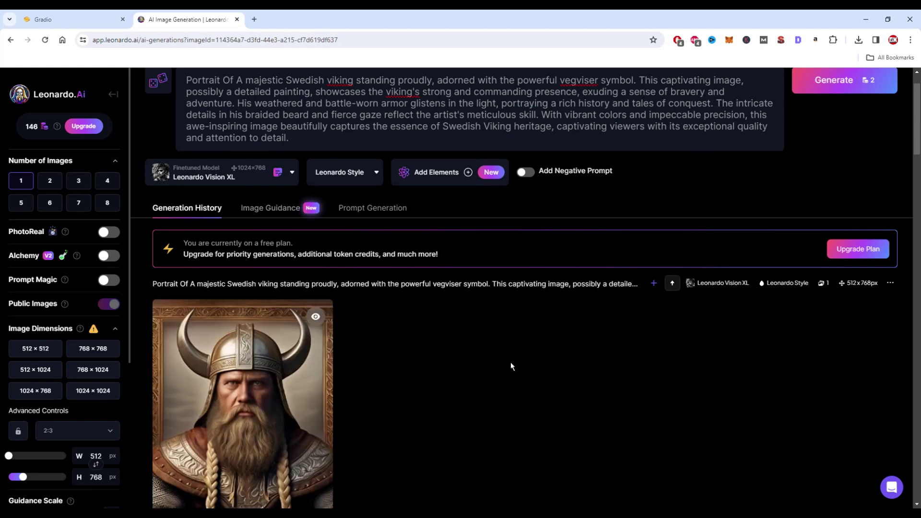
scroll(497, 364, "down", 2)
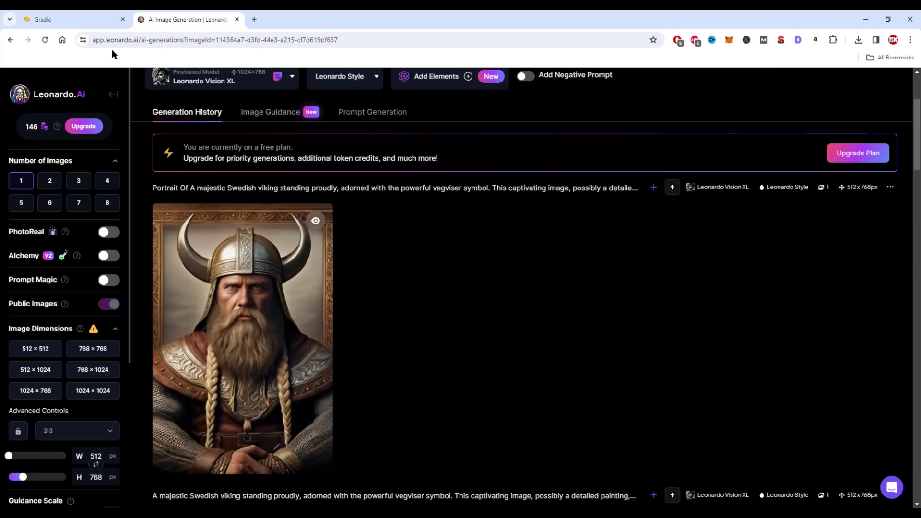
Download the helmeted viking portrait and show it in its folder.
left_click(192, 456)
left_click(646, 428)
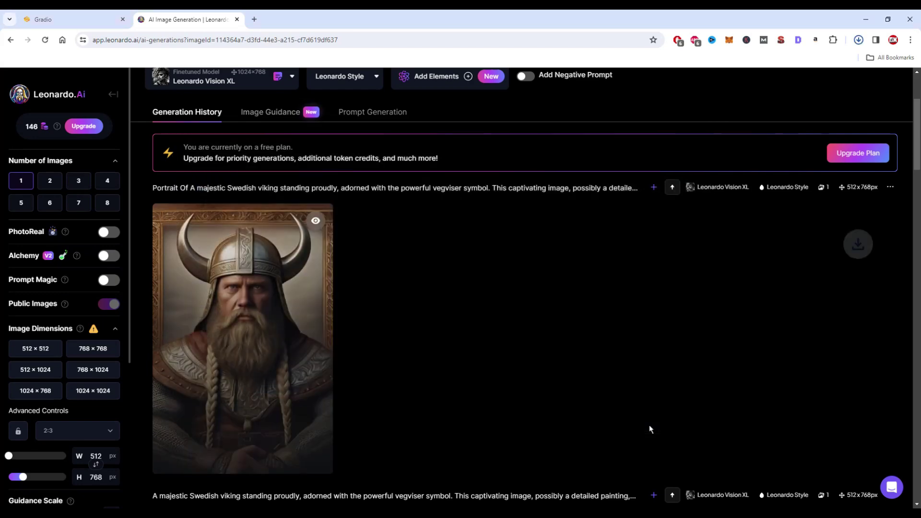
left_click(839, 64)
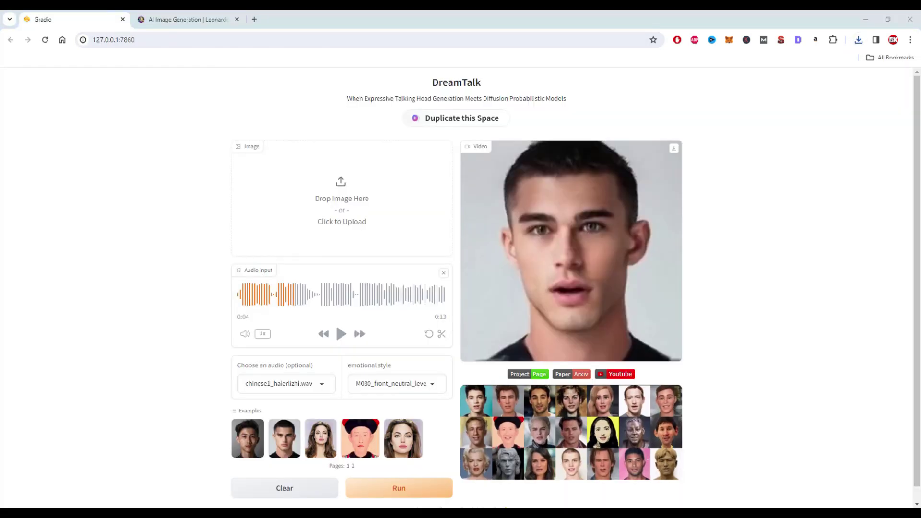
left_click_drag(333, 199, 310, 208)
scroll(353, 353, "down", 3)
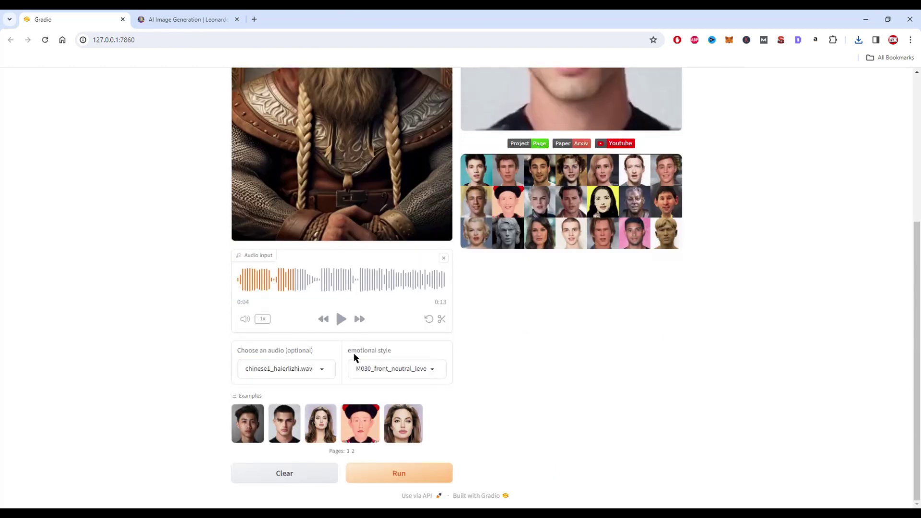
Run DreamTalk on the viking portrait with korean3.wav, then return to the Leonardo.Ai tab.
left_click(321, 369)
left_click(274, 319)
left_click(341, 320)
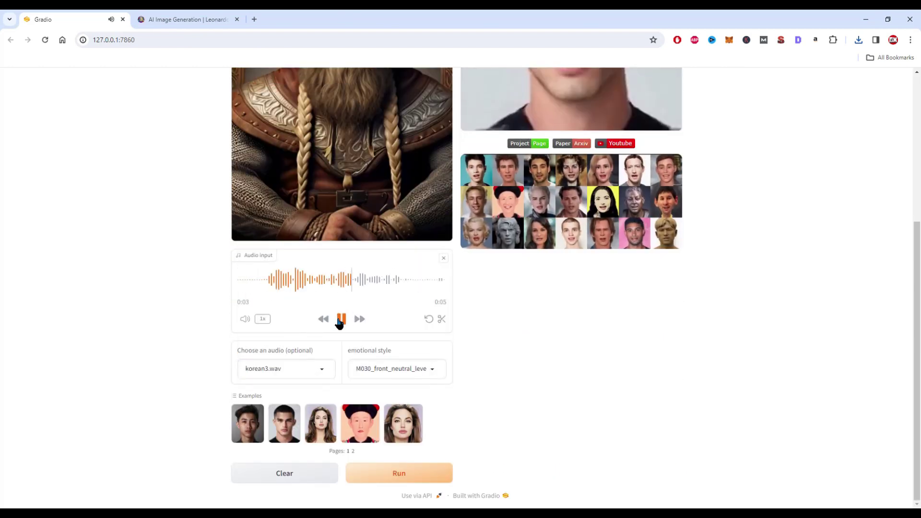
left_click(340, 319)
left_click(399, 474)
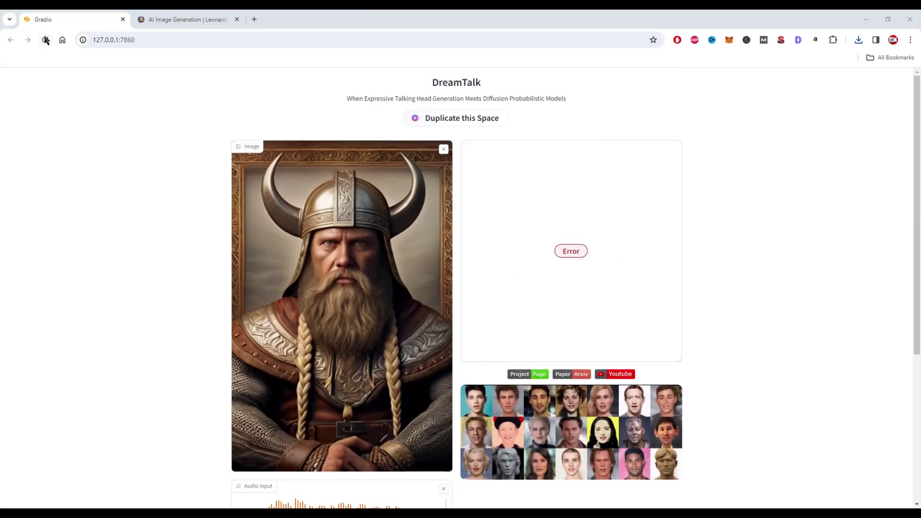
key("ctrl+Tab")
scroll(434, 340, "down", 5)
scroll(294, 134, "up", 10)
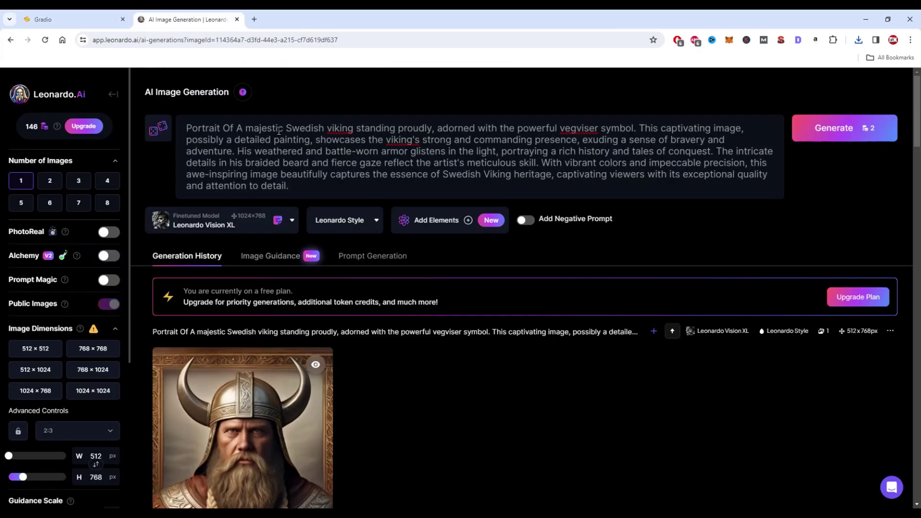
Cut the prompt after 'viking', generate, and save the new blond viking portrait.
left_click_drag(356, 128, 547, 204)
key("BackSpace")
left_click(843, 140)
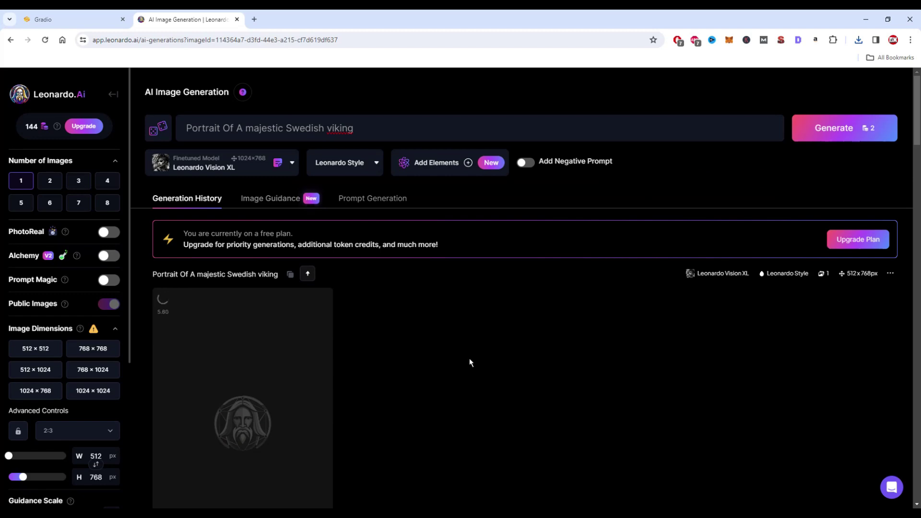
scroll(414, 343, "down", 2)
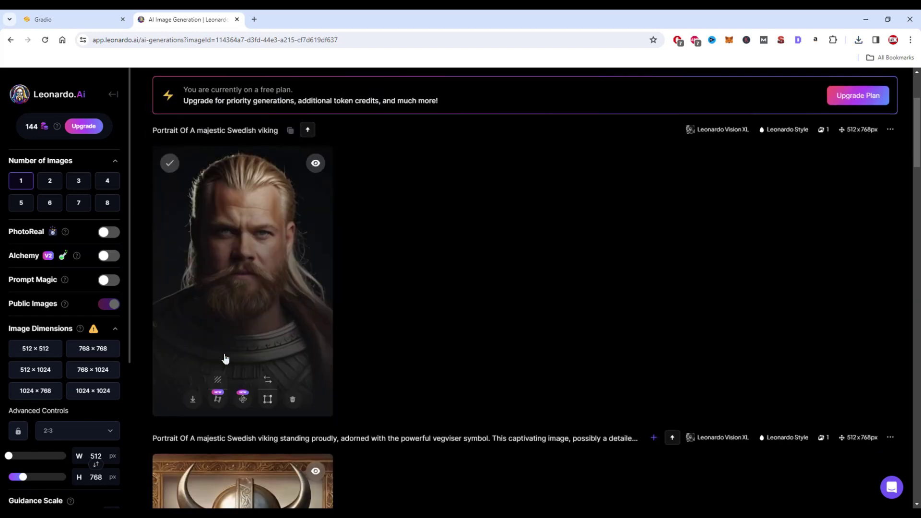
left_click(192, 399)
left_click(647, 429)
Swap the helmeted portrait for the blond viking image and play the generated talking-head video.
left_click(91, 18)
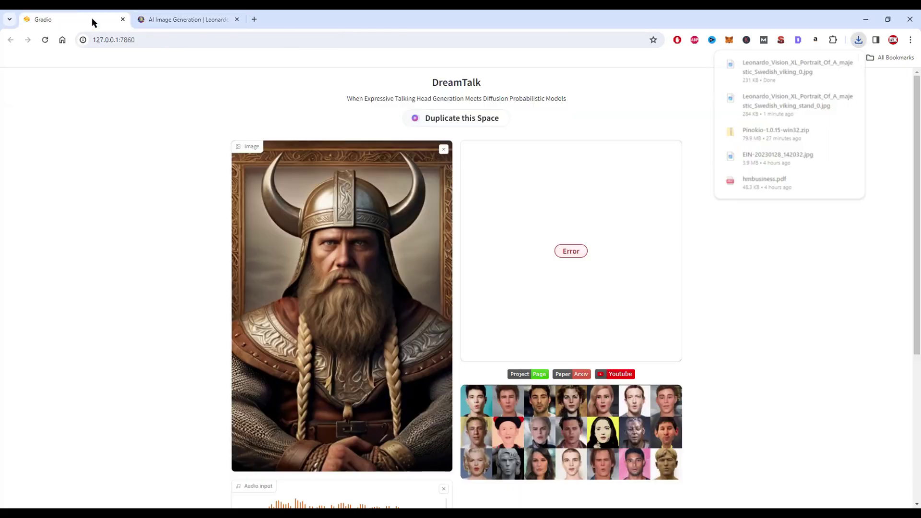
left_click(445, 150)
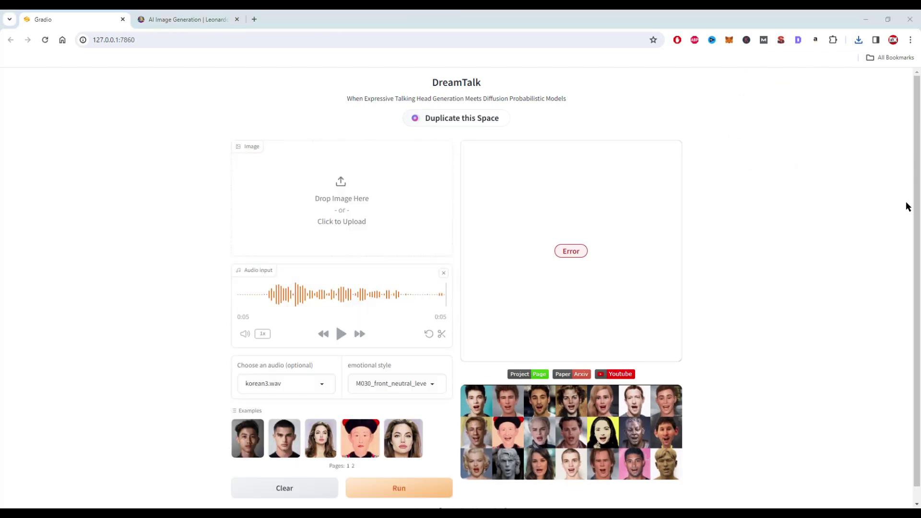
left_click_drag(907, 207, 343, 209)
scroll(397, 317, "down", 3)
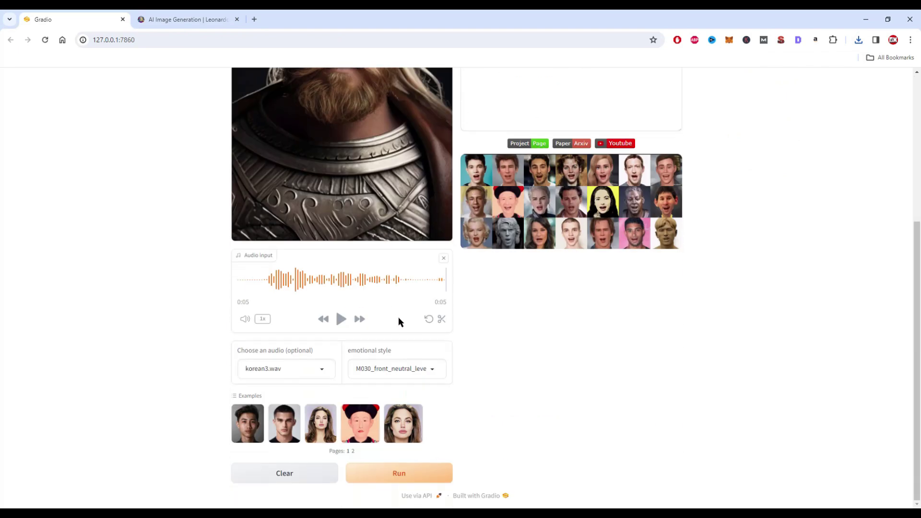
scroll(740, 318, "up", 3)
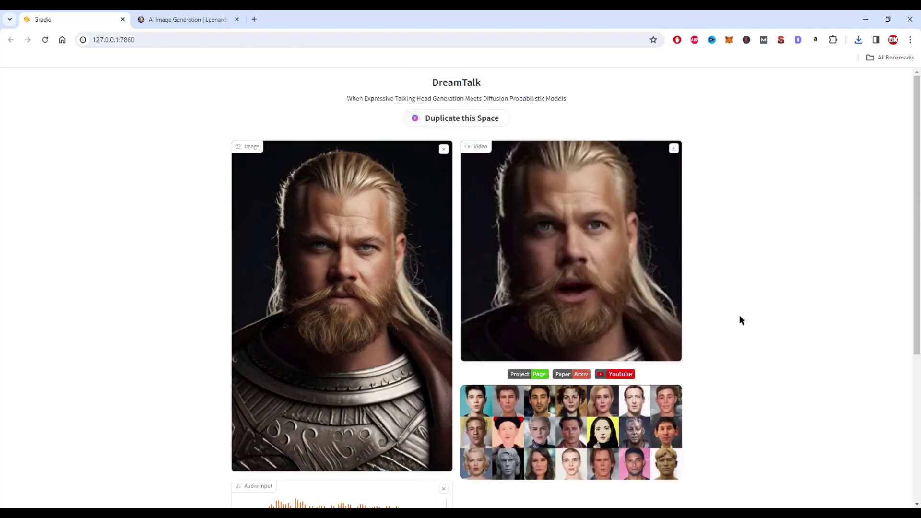
left_click(475, 351)
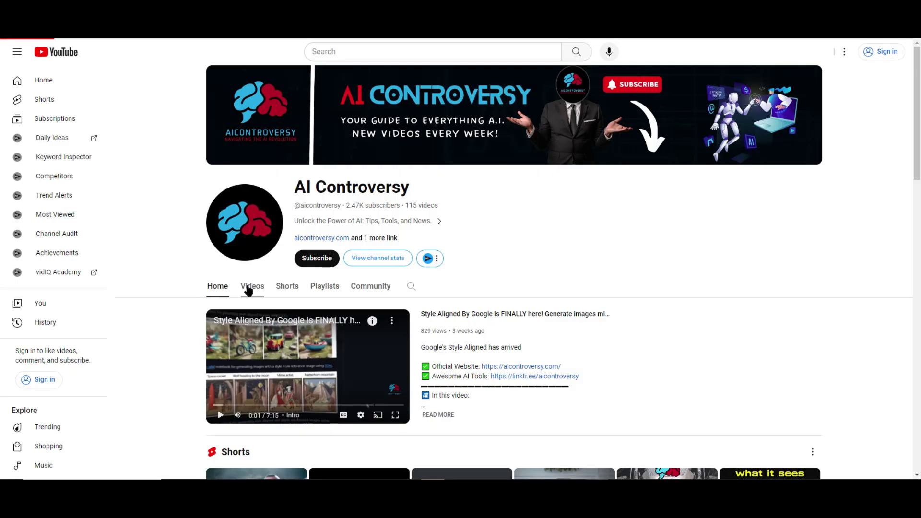
left_click(249, 289)
scroll(627, 281, "down", 3)
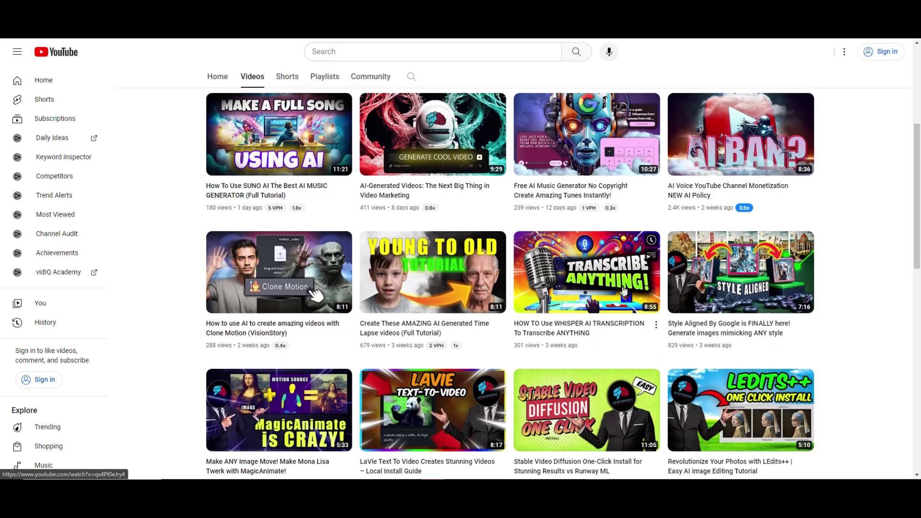
scroll(623, 291, "down", 3)
scroll(623, 291, "down", 1)
scroll(640, 209, "down", 3)
scroll(589, 327, "down", 2)
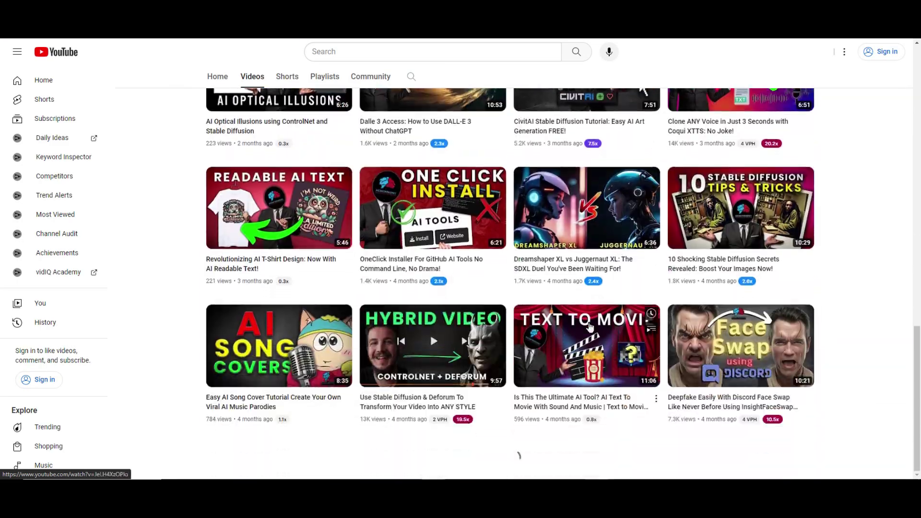
scroll(589, 328, "down", 3)
scroll(576, 317, "down", 2)
scroll(548, 301, "down", 2)
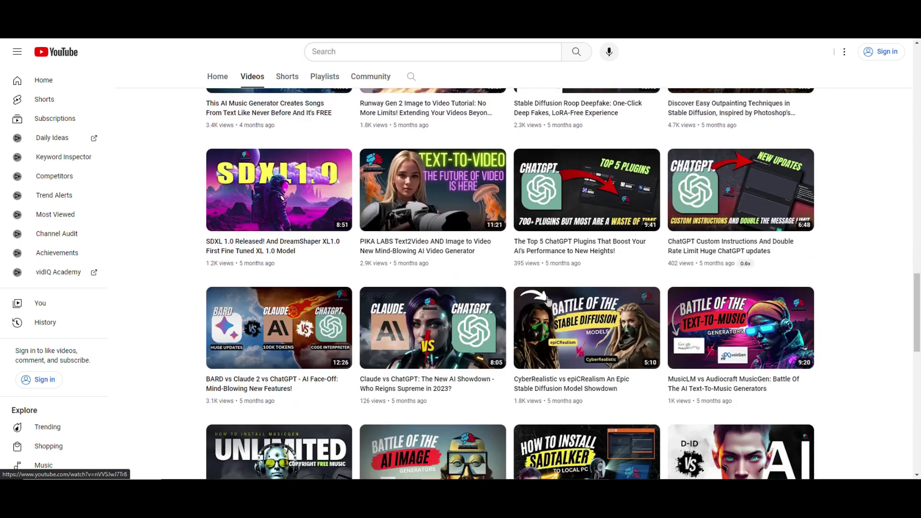
scroll(547, 301, "down", 3)
scroll(561, 303, "down", 1)
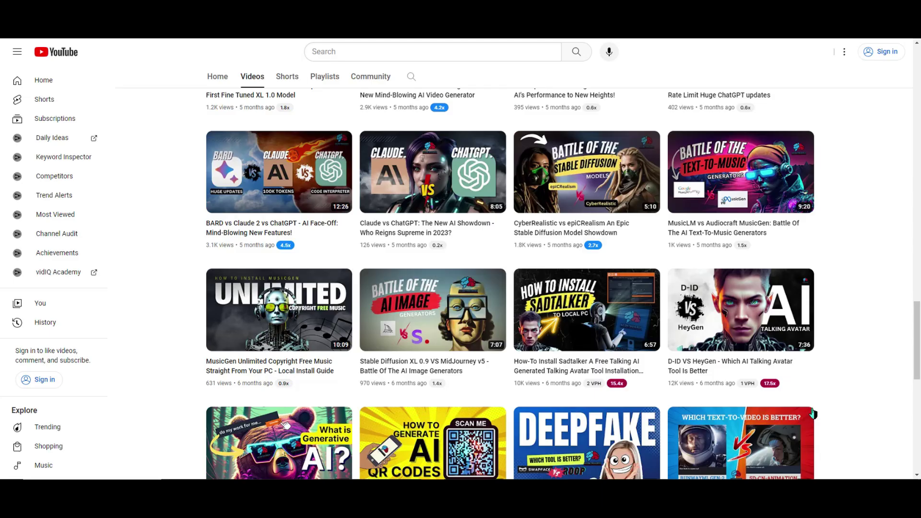
scroll(863, 380, "up", 5)
scroll(640, 386, "up", 5)
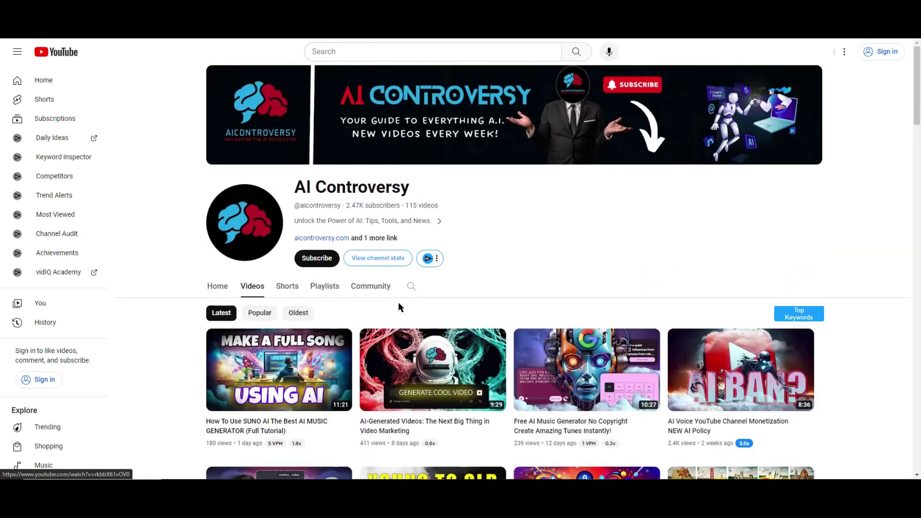
Open the AI Controversy channel's About details and follow its linktr.ee resource link.
left_click(369, 239)
left_click(384, 359)
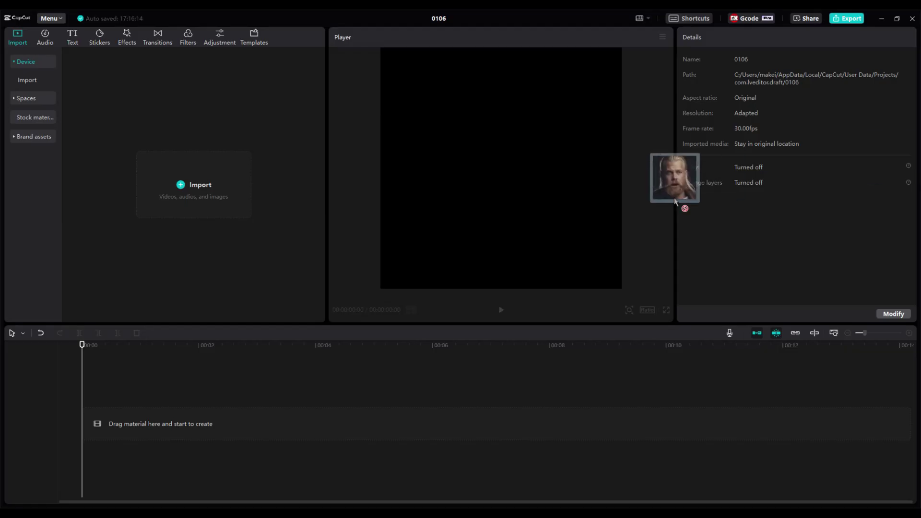
Import the lip-synced viking MP4 into CapCut's media panel and drop it onto the timeline.
left_click_drag(673, 201, 221, 204)
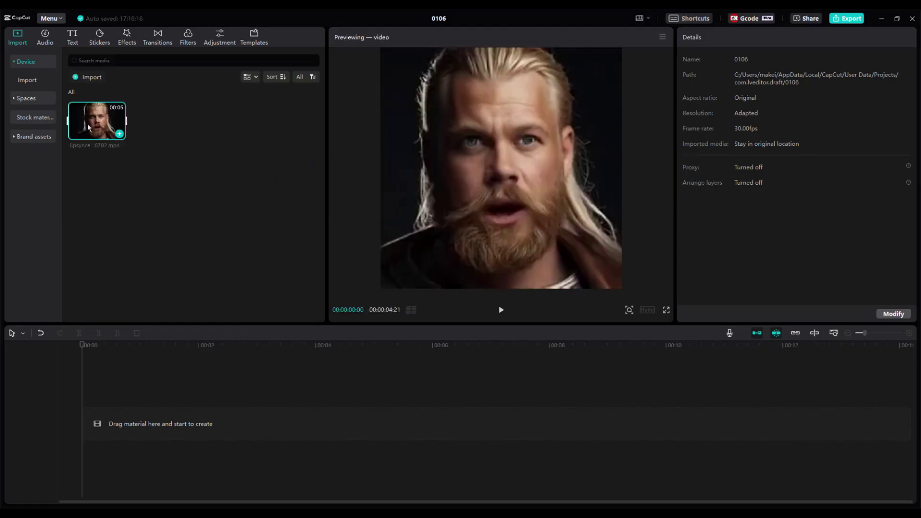
left_click_drag(88, 123, 90, 177)
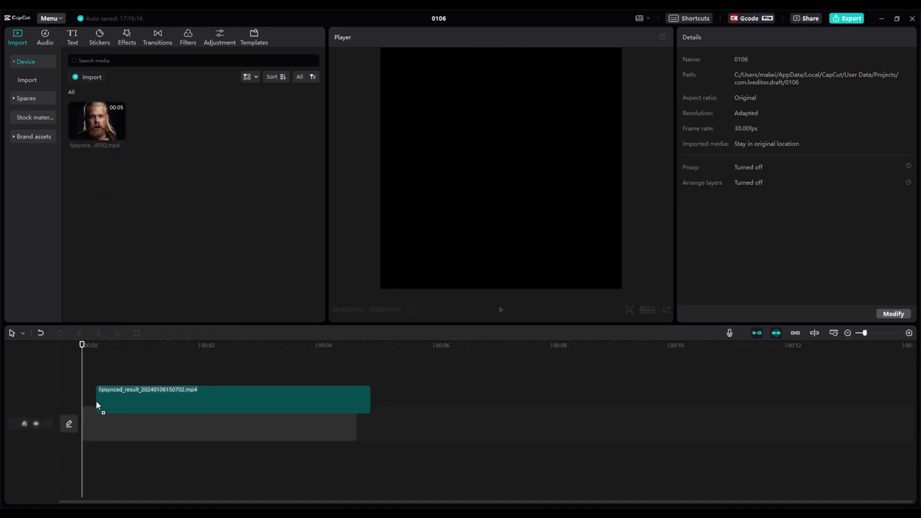
left_click_drag(98, 345, 120, 418)
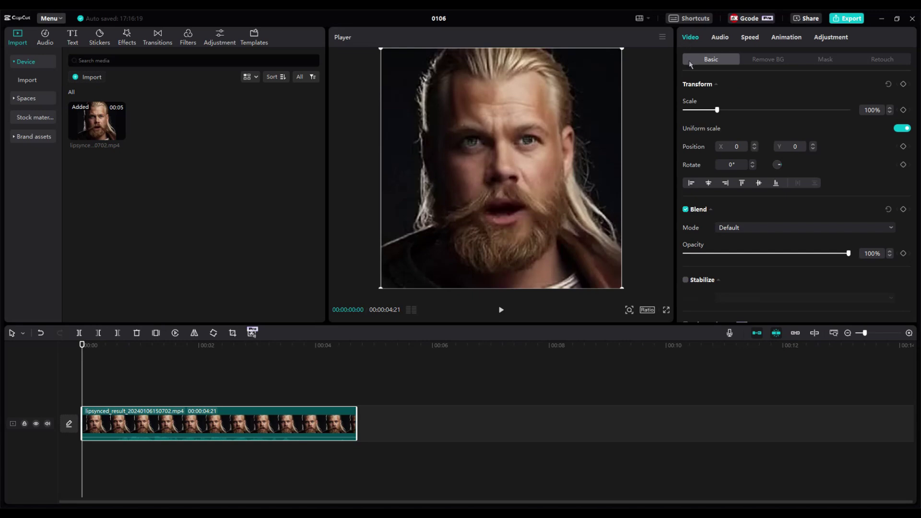
scroll(717, 162, "down", 1)
scroll(705, 202, "down", 2)
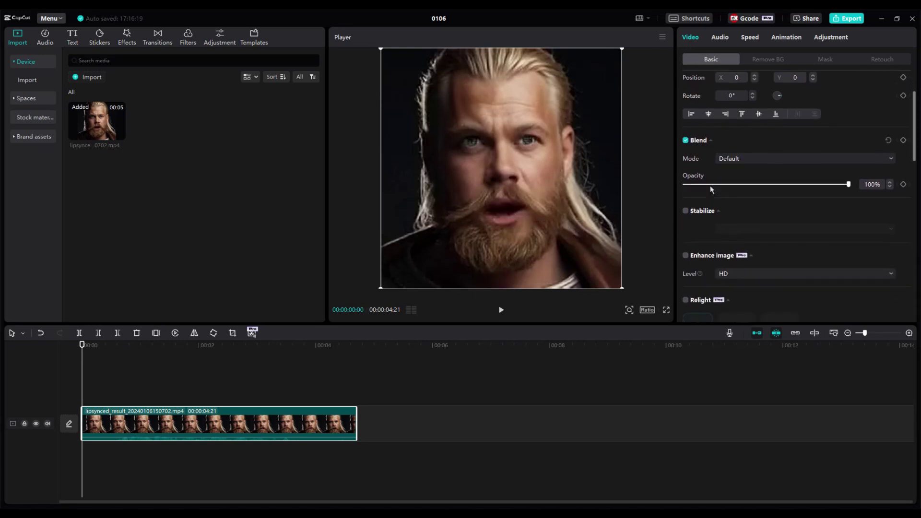
scroll(688, 239, "down", 2)
scroll(695, 225, "down", 1)
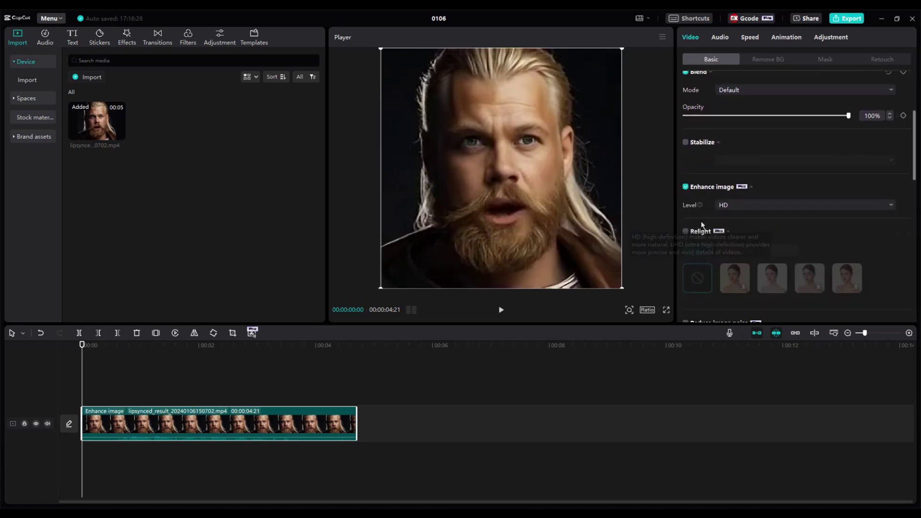
Enable Relight and Remove flickers on the viking clip, then preview the enhanced result.
left_click(688, 231)
scroll(711, 222, "down", 3)
scroll(695, 177, "down", 2)
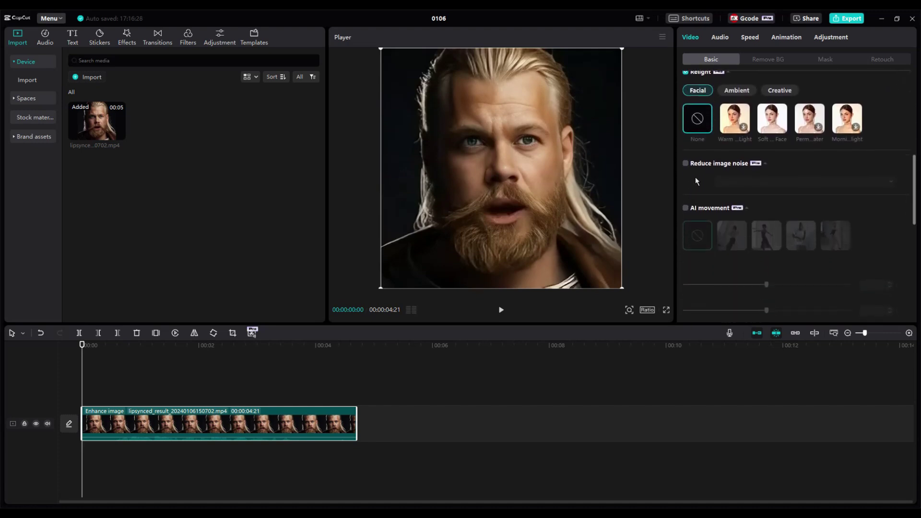
scroll(703, 183, "down", 3)
left_click(686, 244)
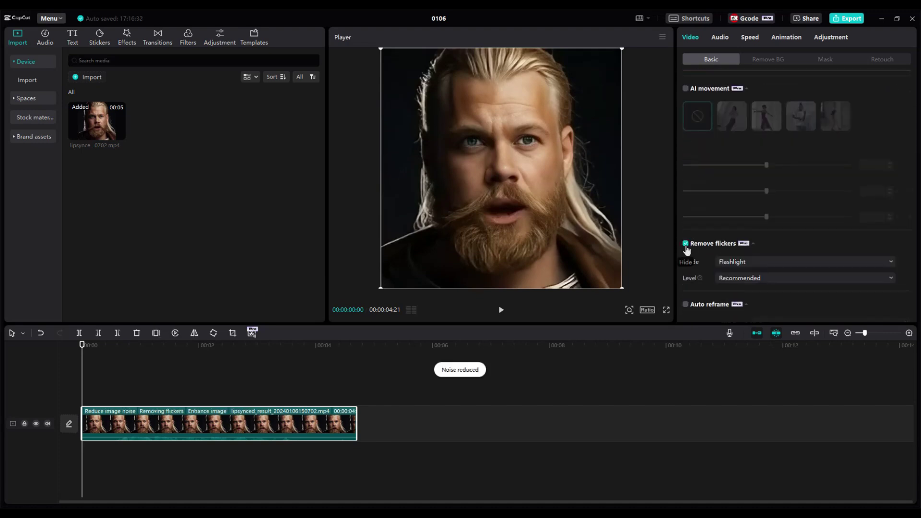
left_click(501, 309)
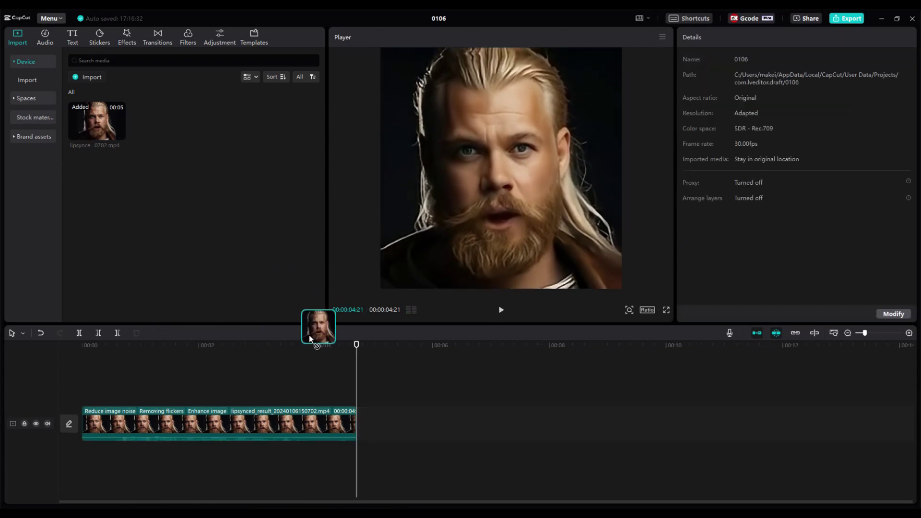
Place the original unenhanced video after the enhanced clip and play both for comparison.
left_click_drag(85, 135, 370, 414)
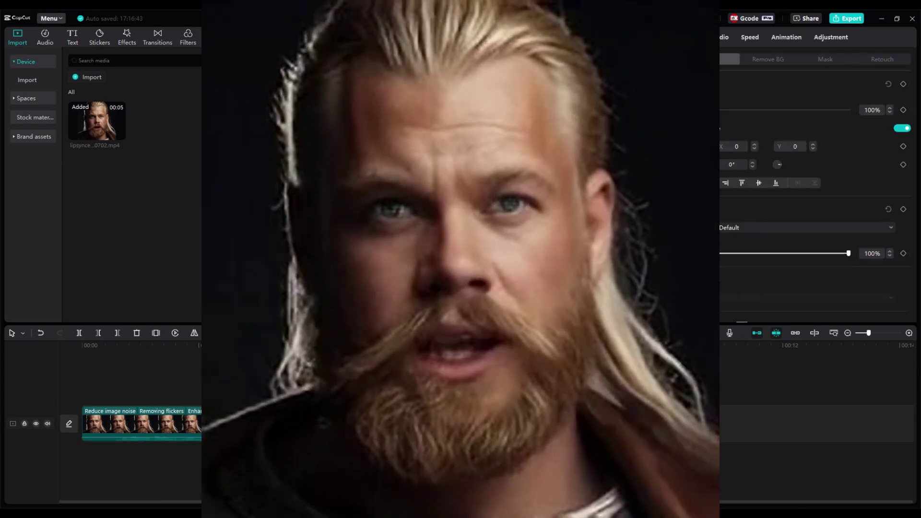
key("space")
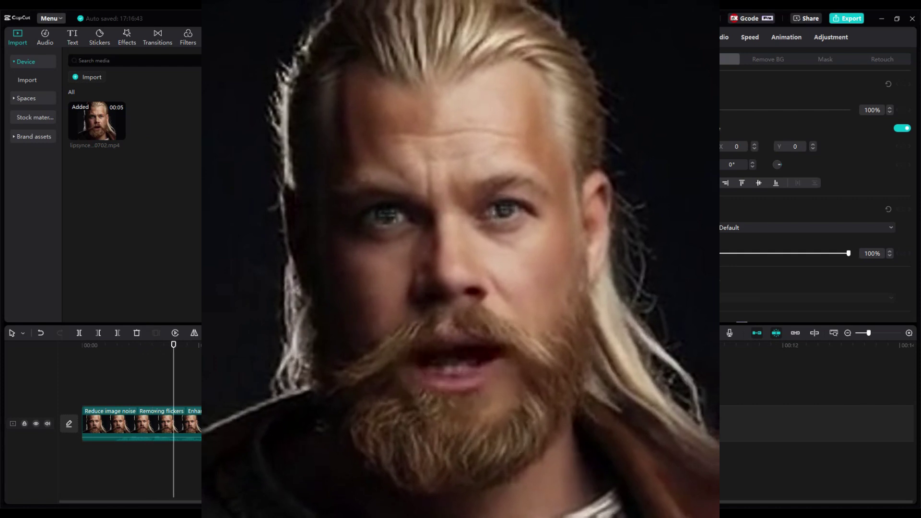